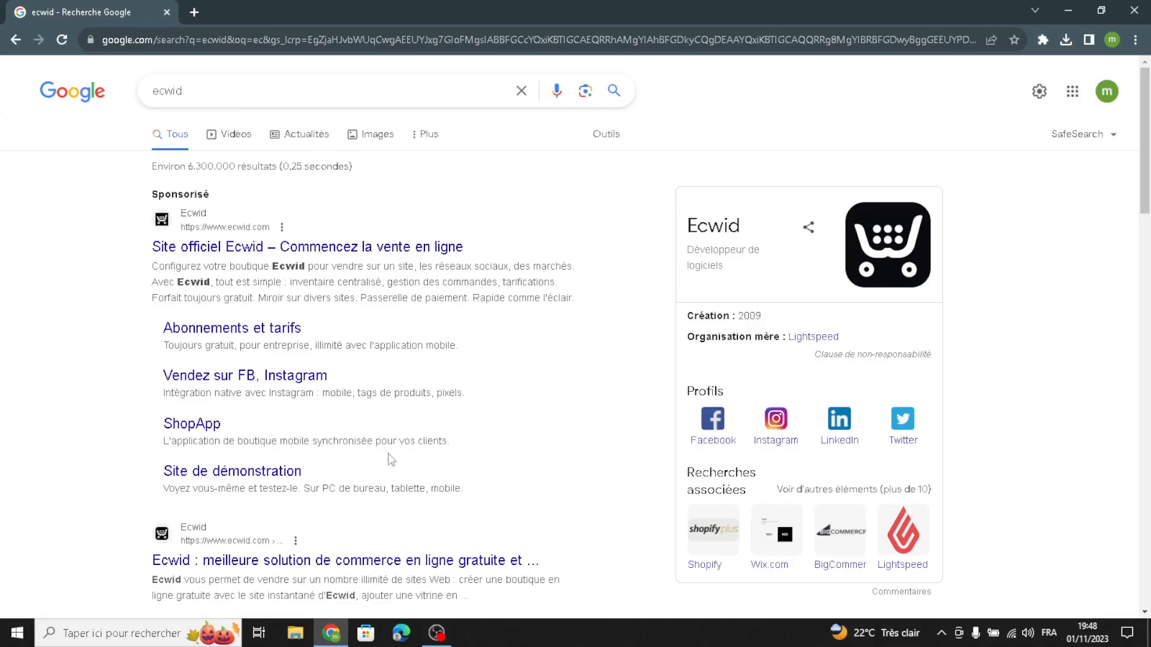
Open the official Ecwid website from the search results and translate the page from French to English.
click(319, 248)
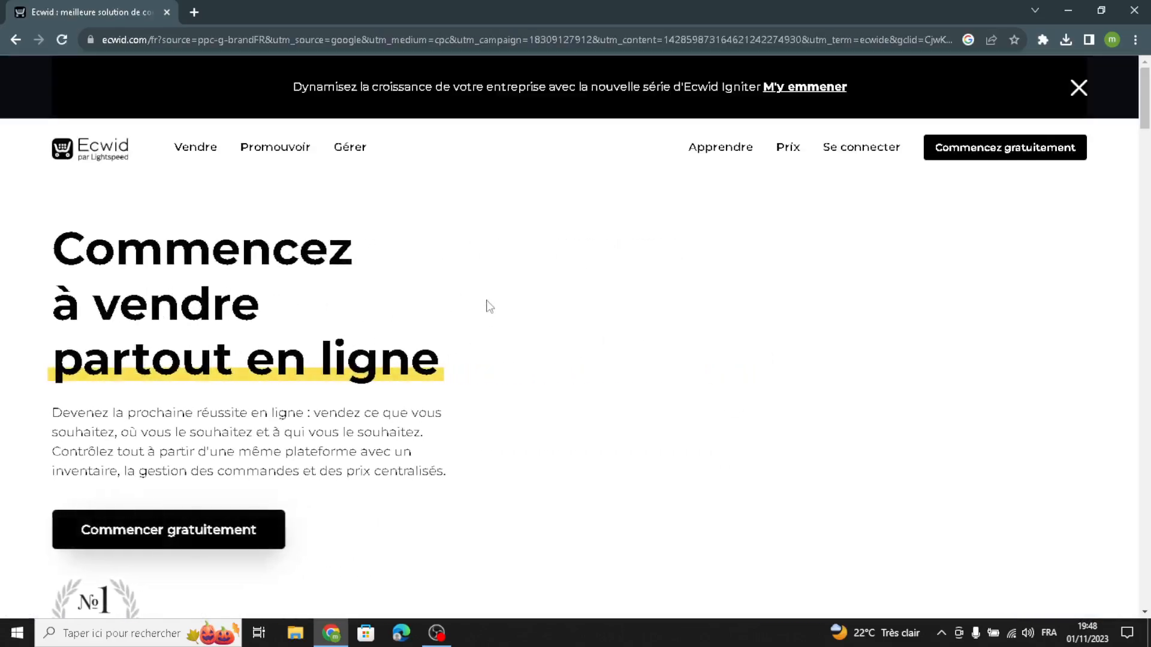
right_click(490, 284)
click(528, 452)
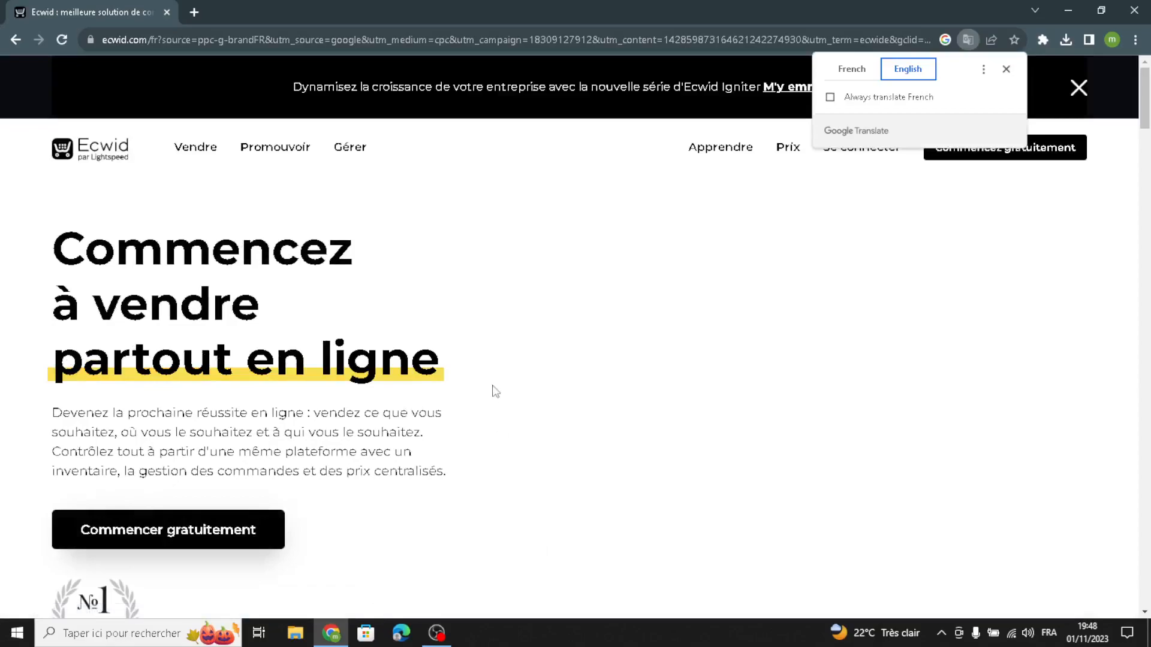
click(1003, 68)
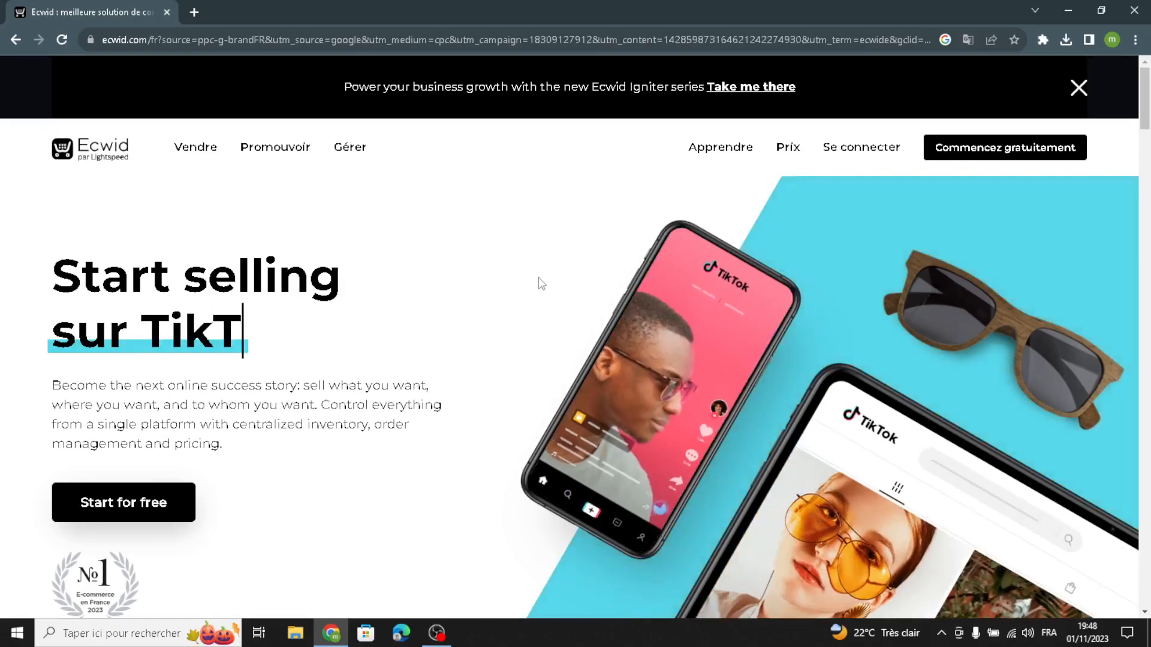
Start Ecwid for free and translate the store's control panel into English.
click(999, 146)
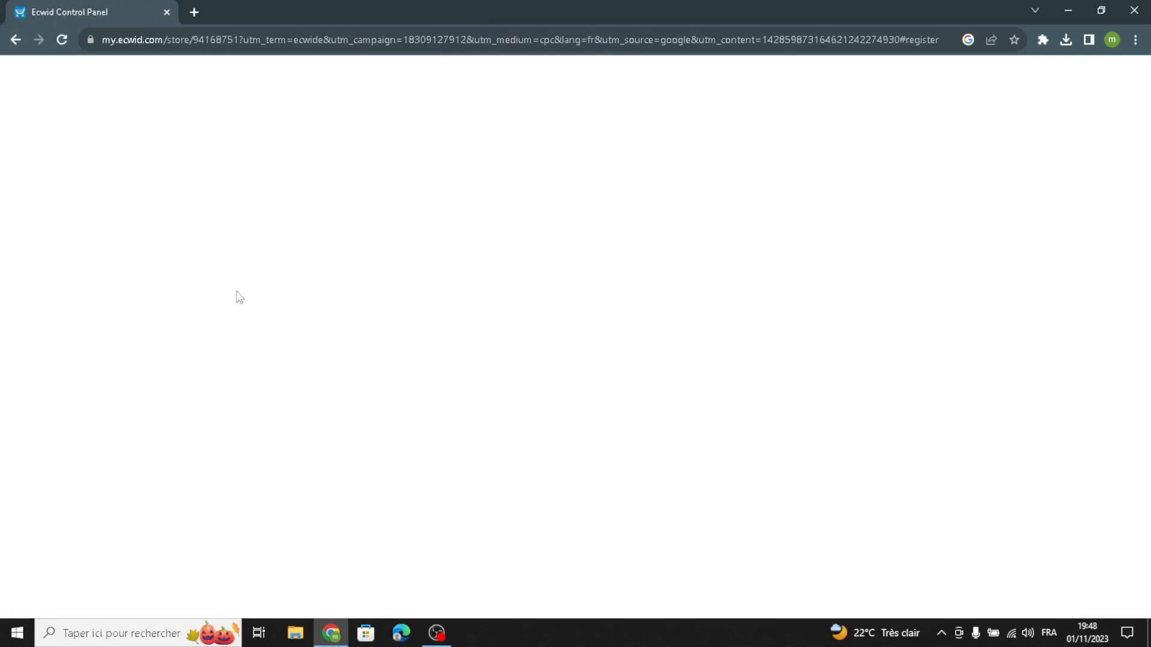
right_click(384, 297)
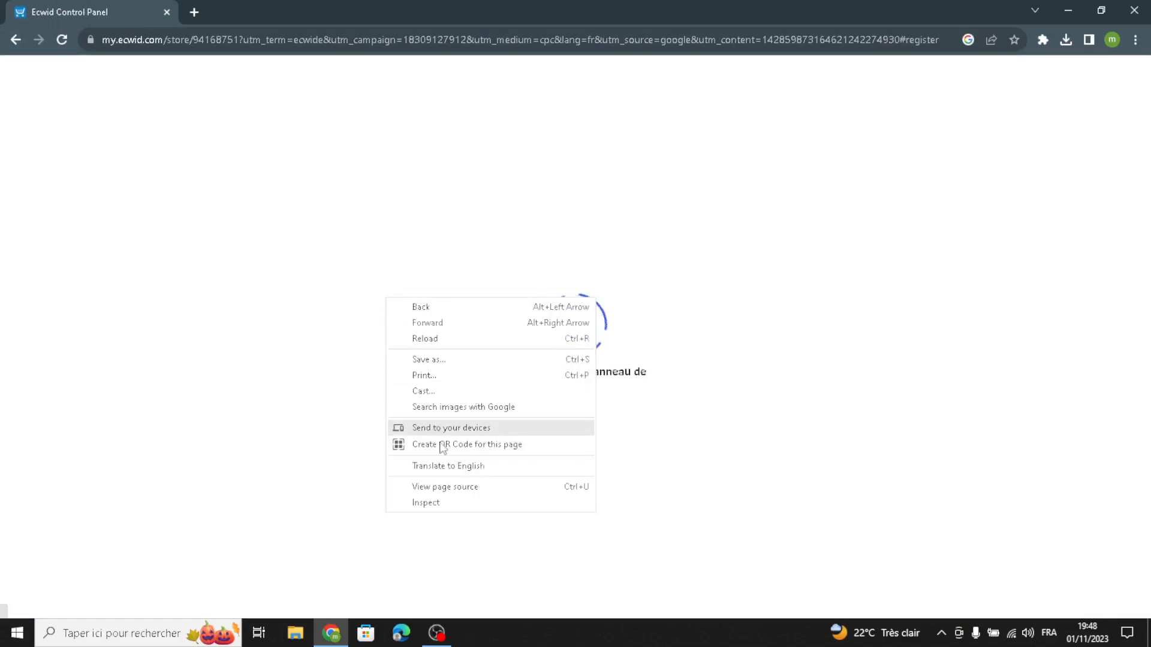
click(441, 465)
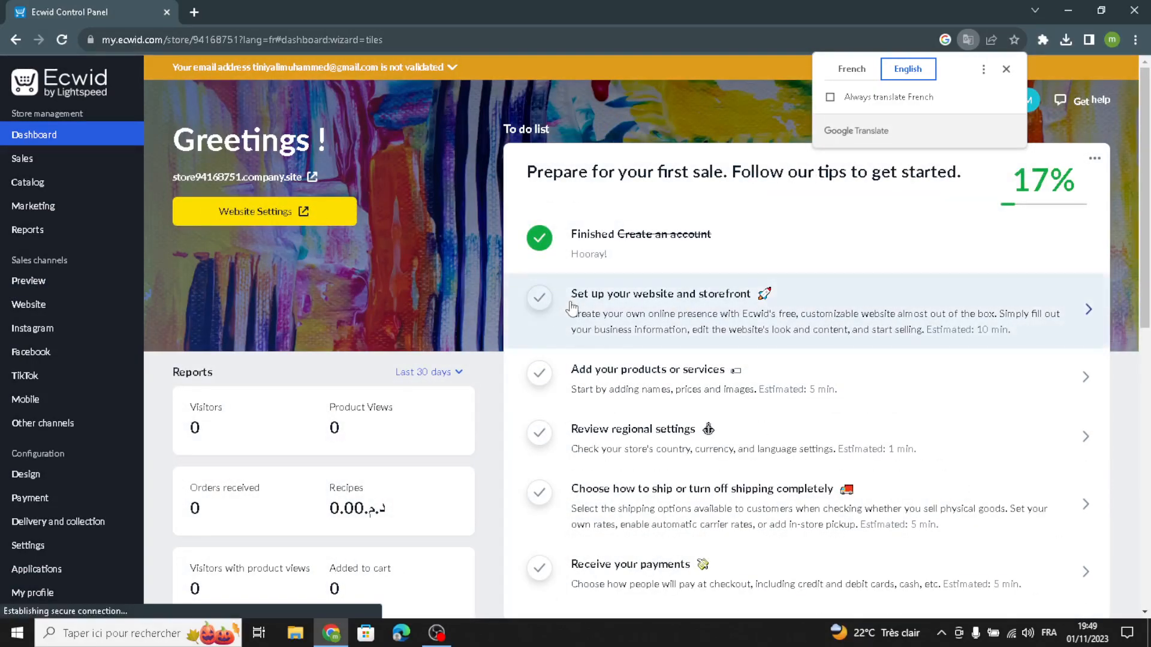
Open the store's website editor from the dashboard and bring up its site template gallery.
click(571, 308)
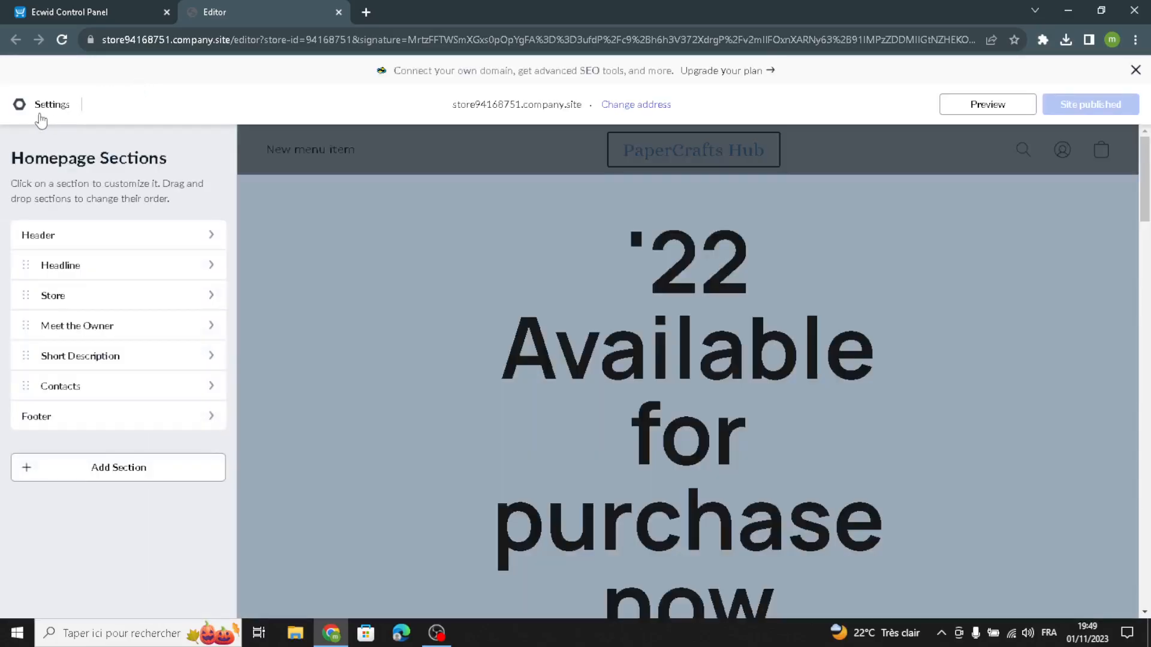
click(41, 117)
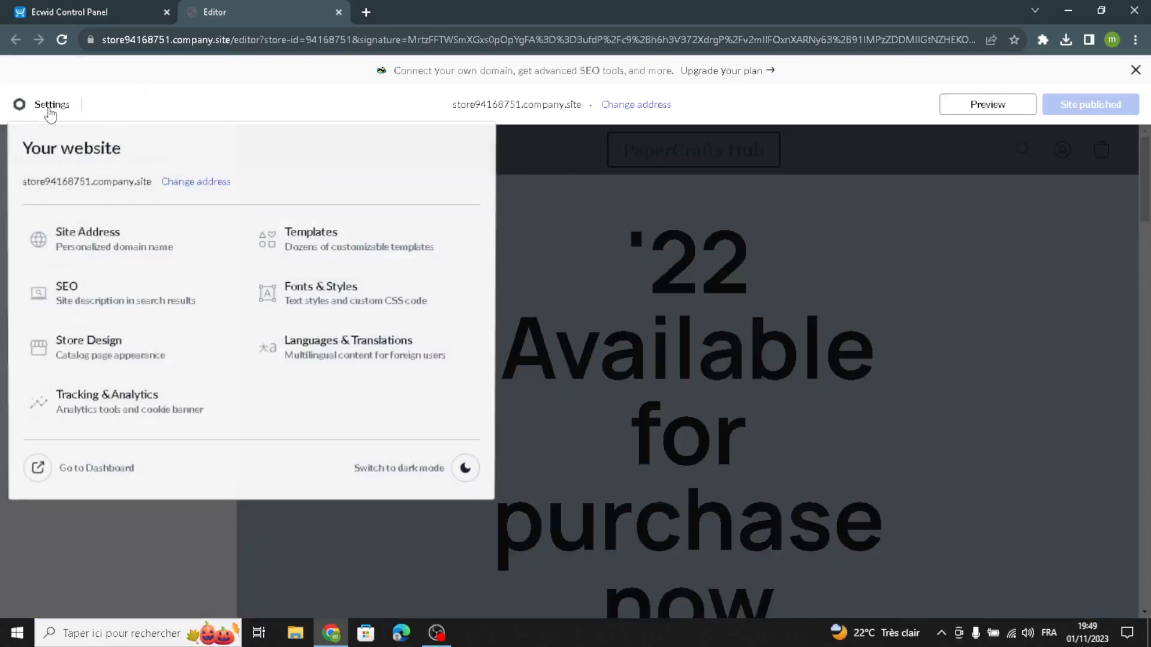
click(335, 247)
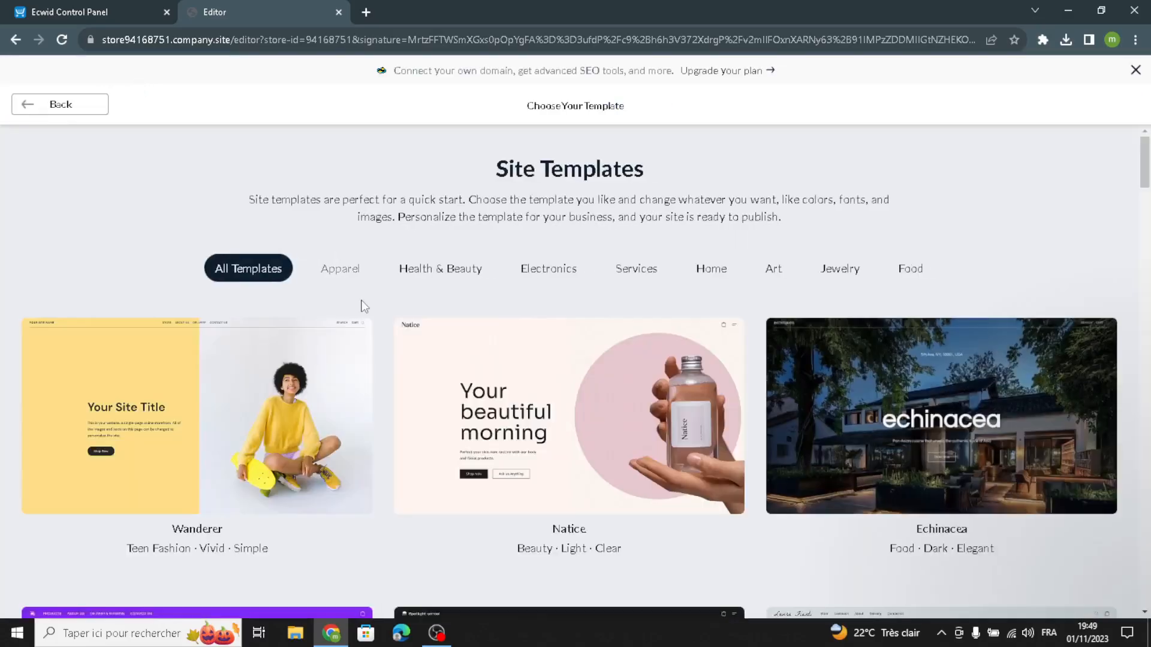
Browse the site templates and apply the Cozy Story template to the website.
scroll(668, 510, down, 5)
scroll(667, 510, down, 12)
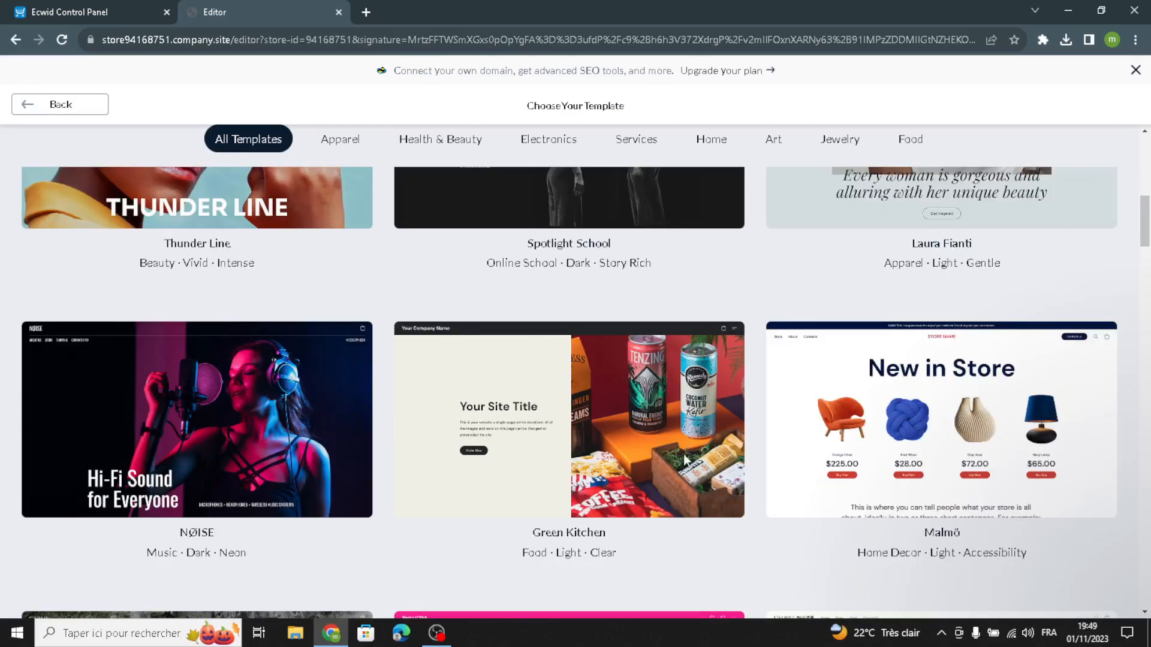
scroll(688, 456, down, 13)
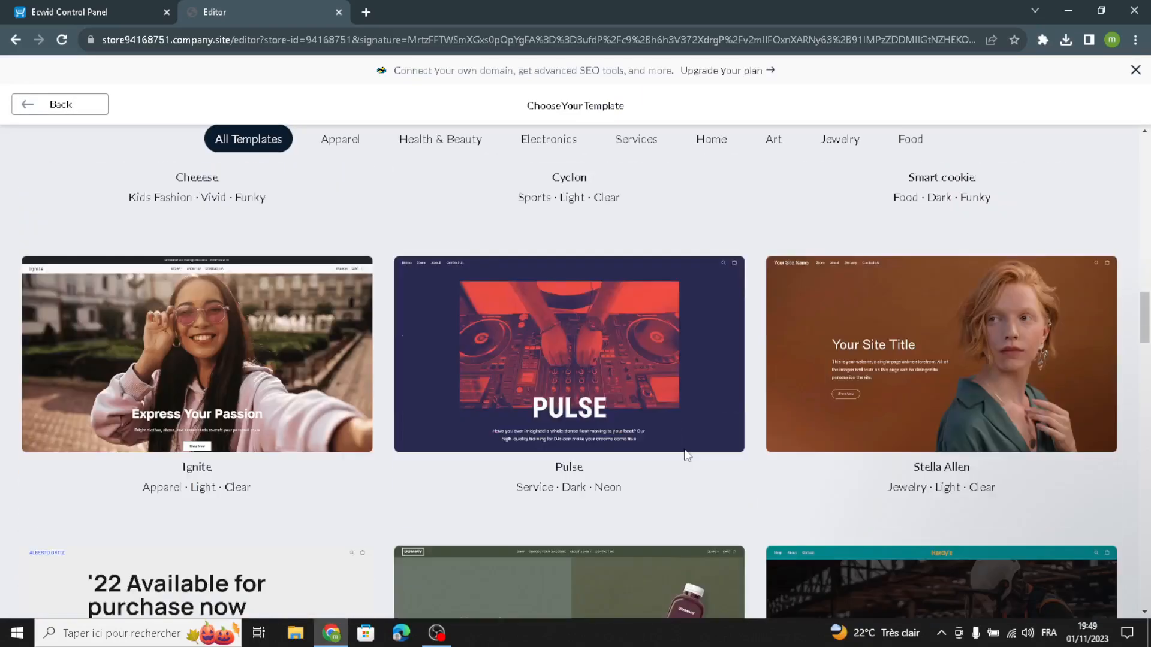
scroll(688, 455, down, 3)
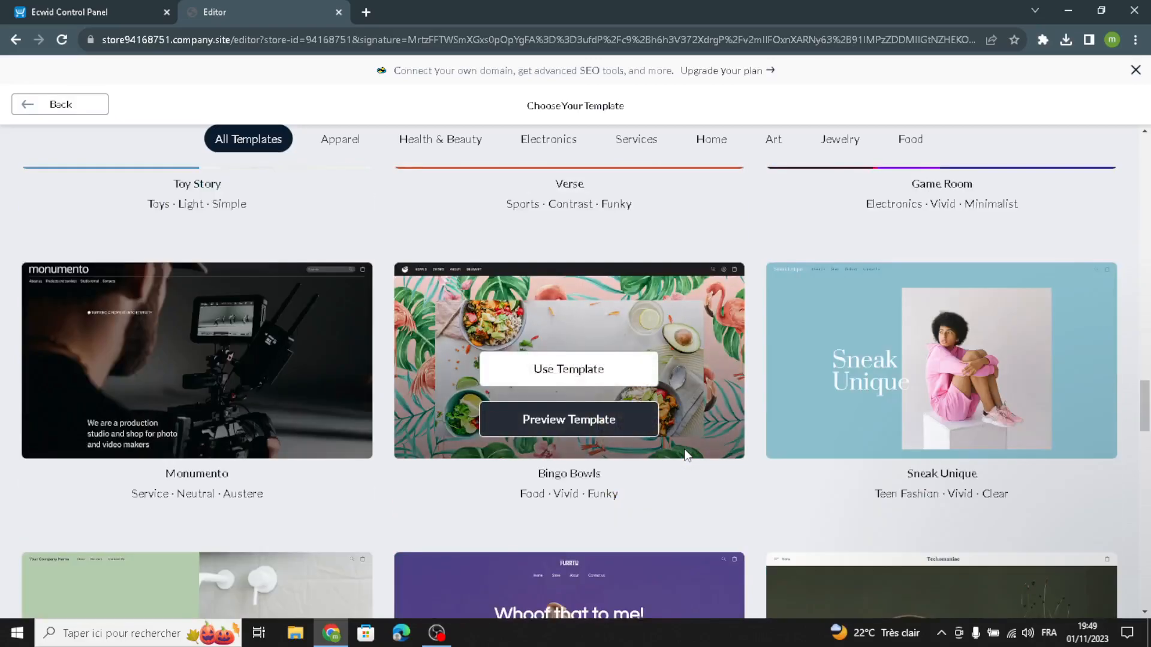
scroll(685, 453, down, 12)
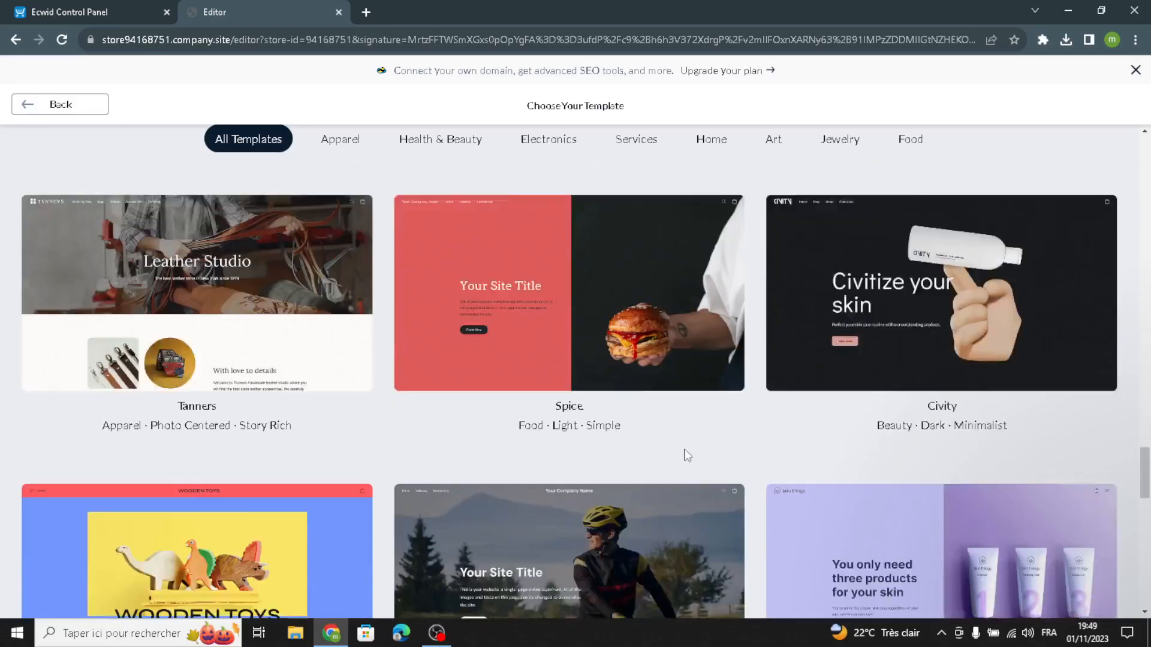
scroll(687, 456, down, 10)
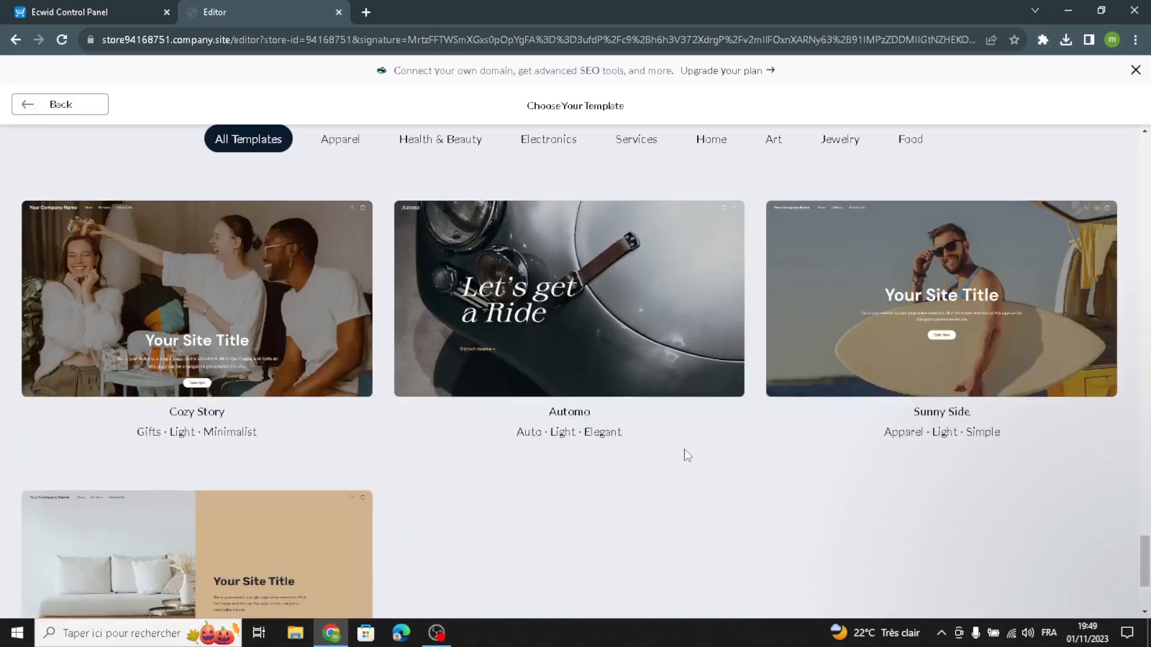
scroll(312, 399, up, 4)
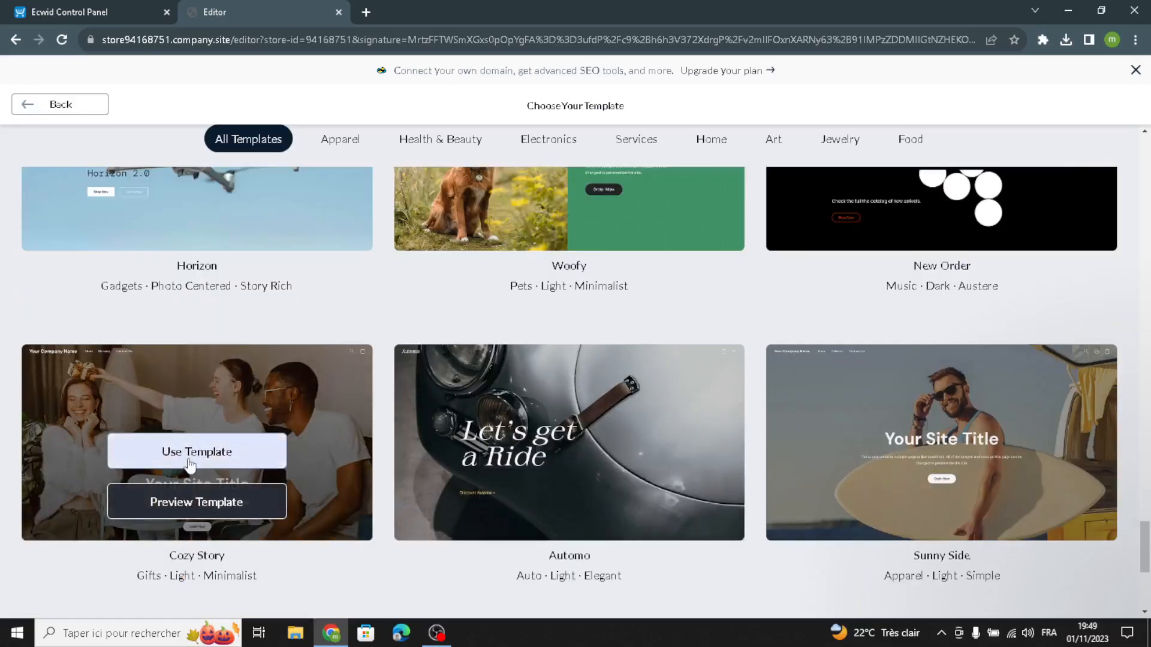
mouse_move(209, 449)
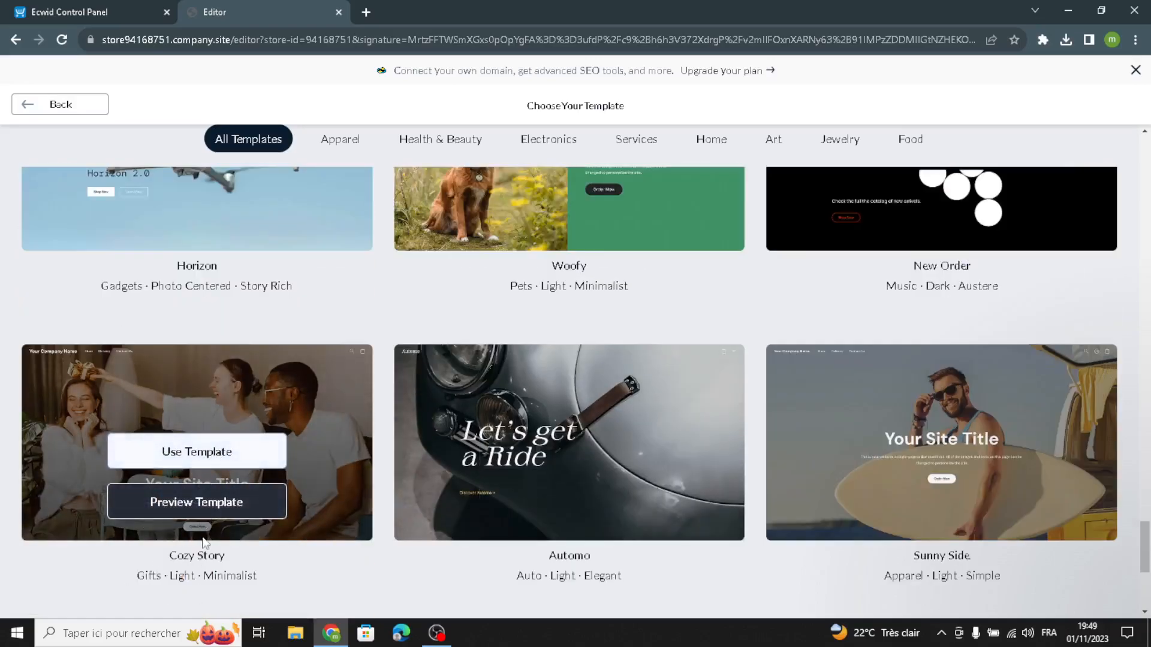
click(187, 453)
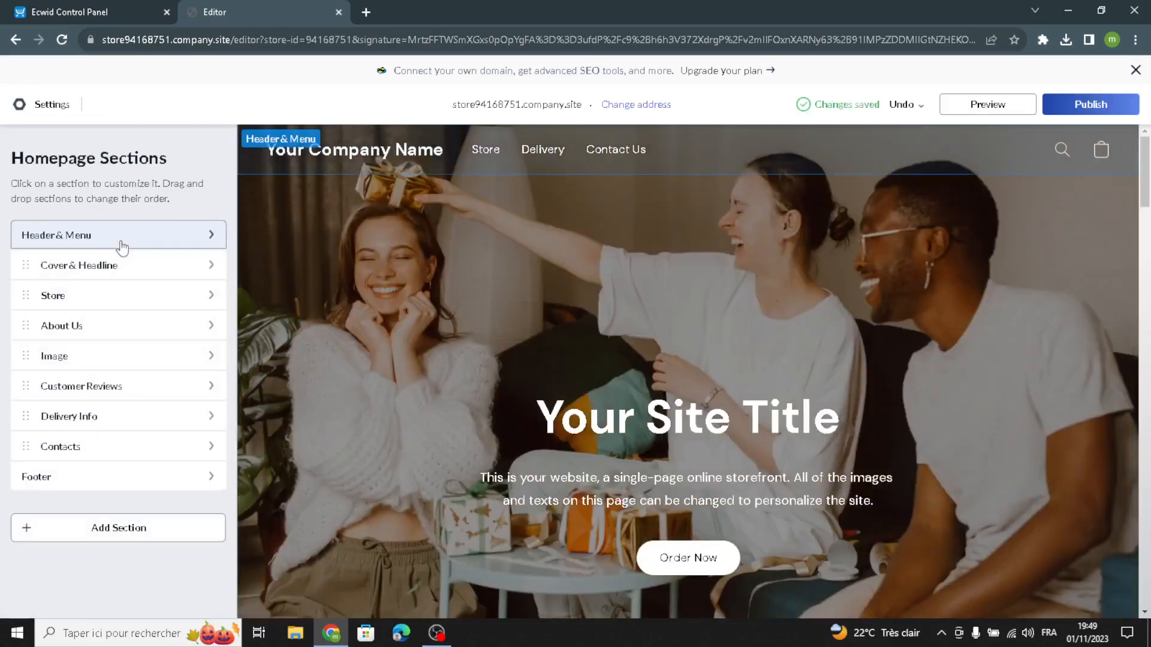
Set the text of the site logo in the Header & Menu section to "GiftyBits".
click(65, 241)
click(48, 259)
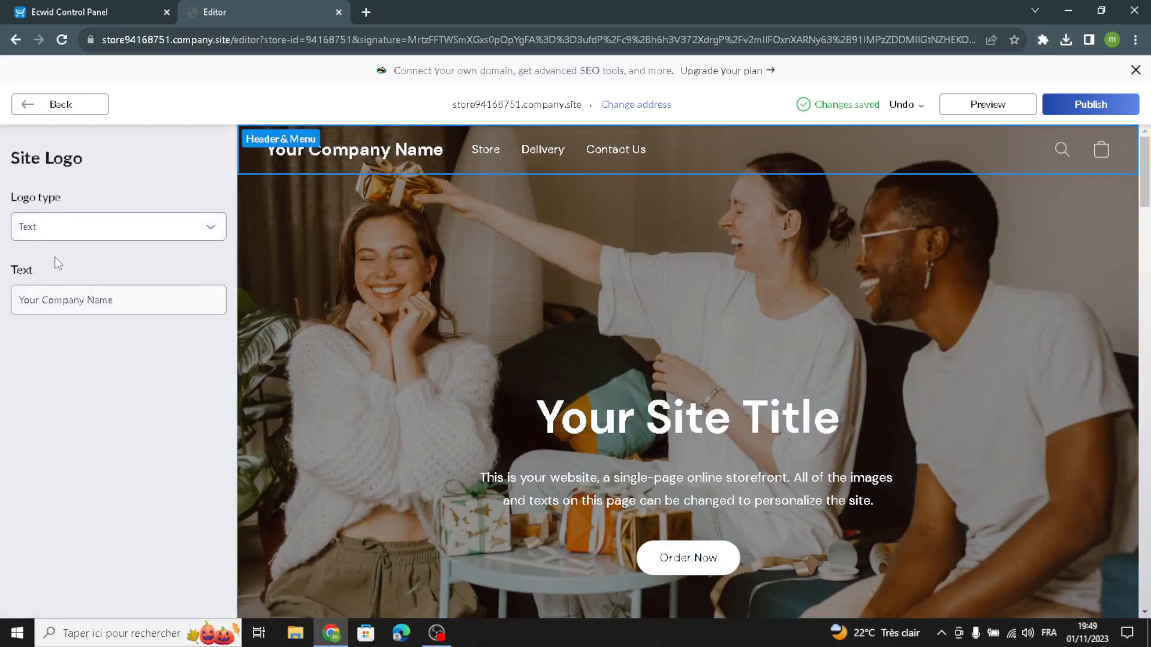
drag(133, 307, 5, 338)
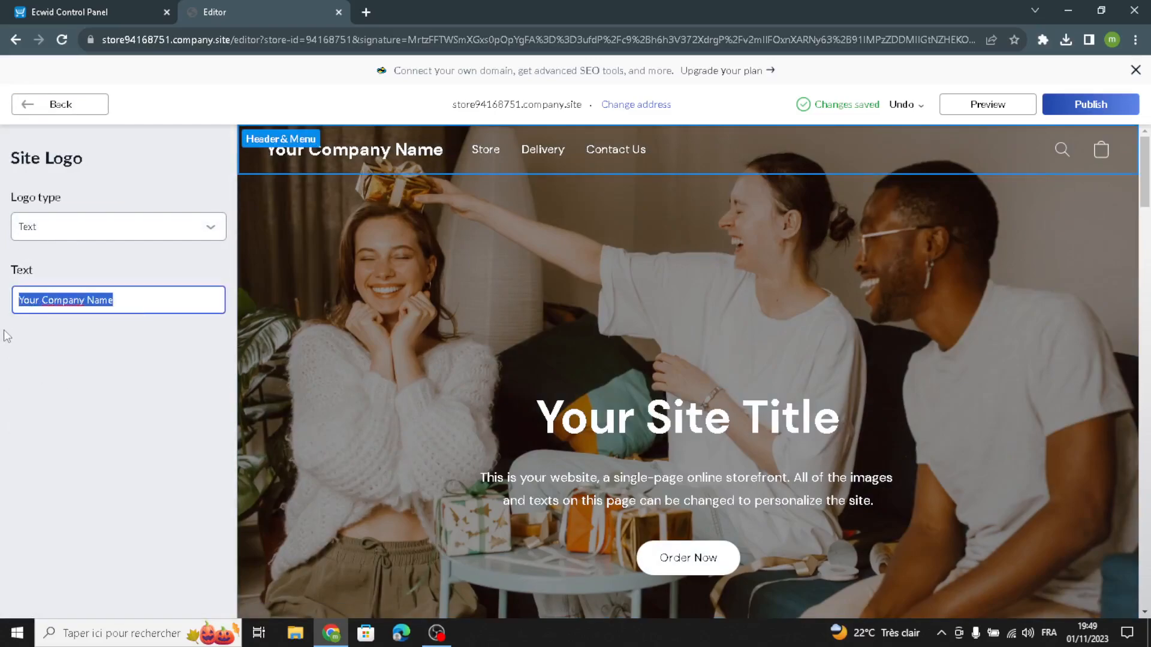
text(GiftyBits)
click(76, 103)
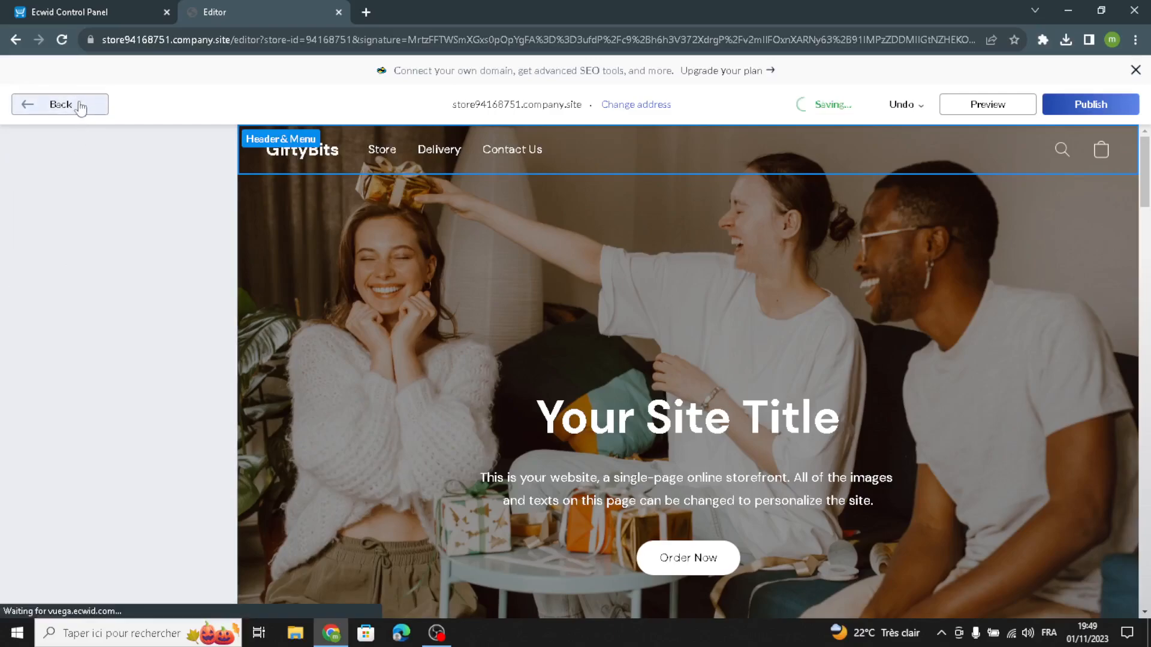
Check the header's navigation menu items, then switch the header design to the third layout, with the logo centred.
click(103, 338)
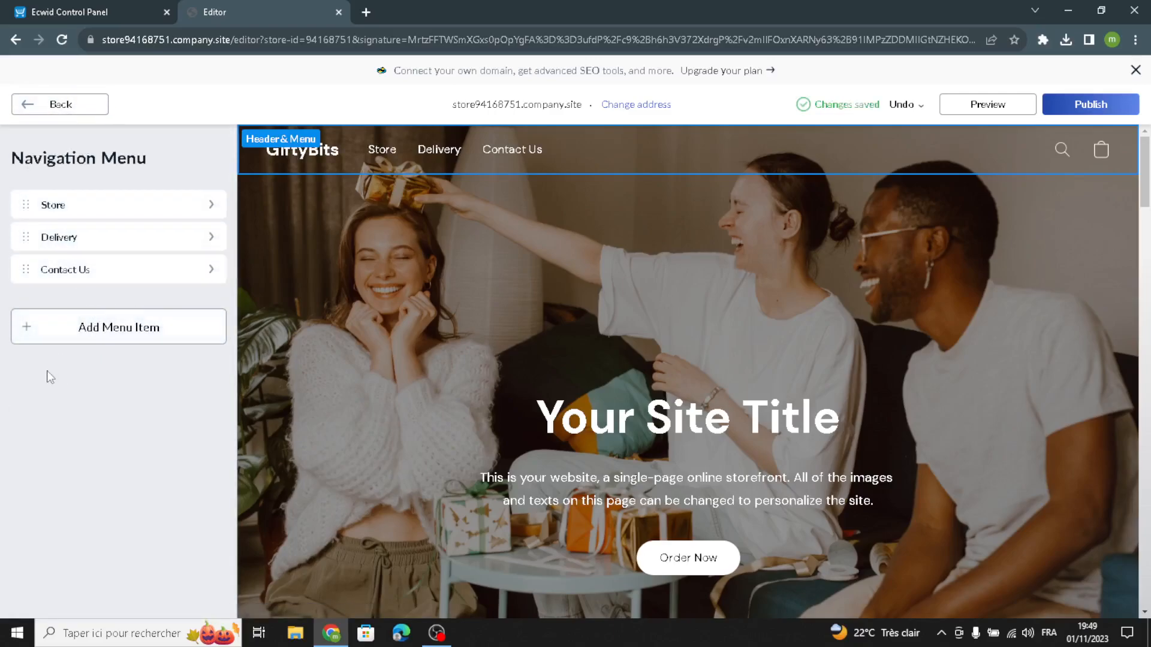
click(85, 107)
click(177, 190)
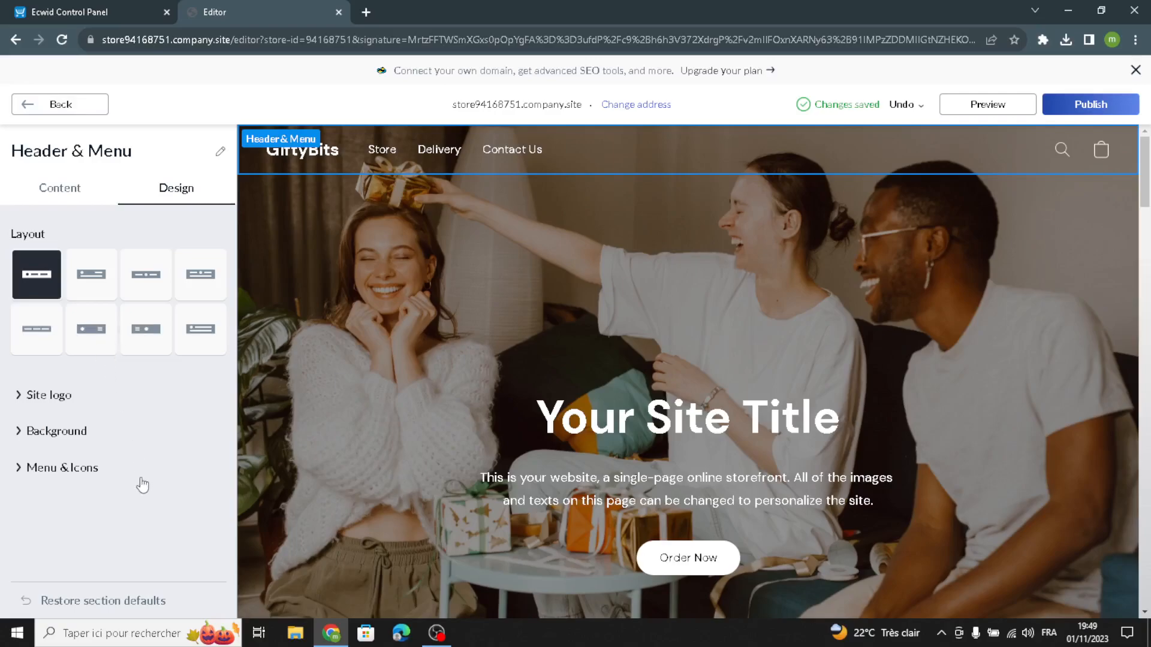
click(141, 288)
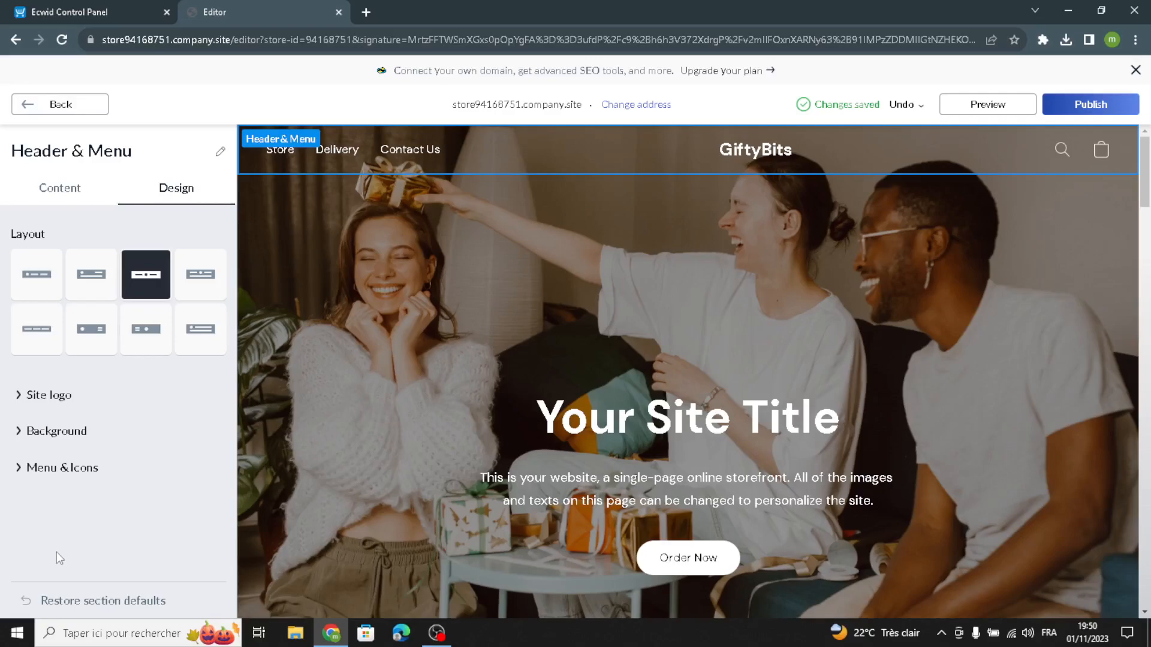
Change the header site logo's font to Alice and choose a size for its text.
click(43, 414)
click(42, 465)
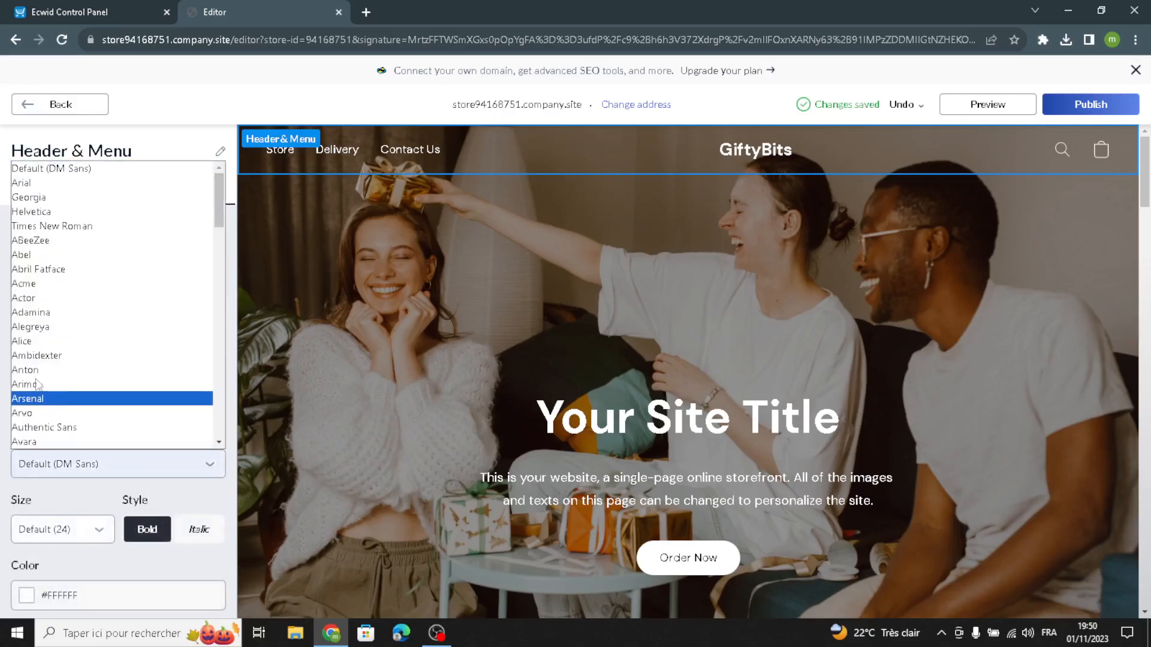
click(18, 340)
click(36, 533)
click(39, 484)
Try the dark blue #1F3D58 swatch on the site logo text, then settle on the grey-green swatch.
click(35, 598)
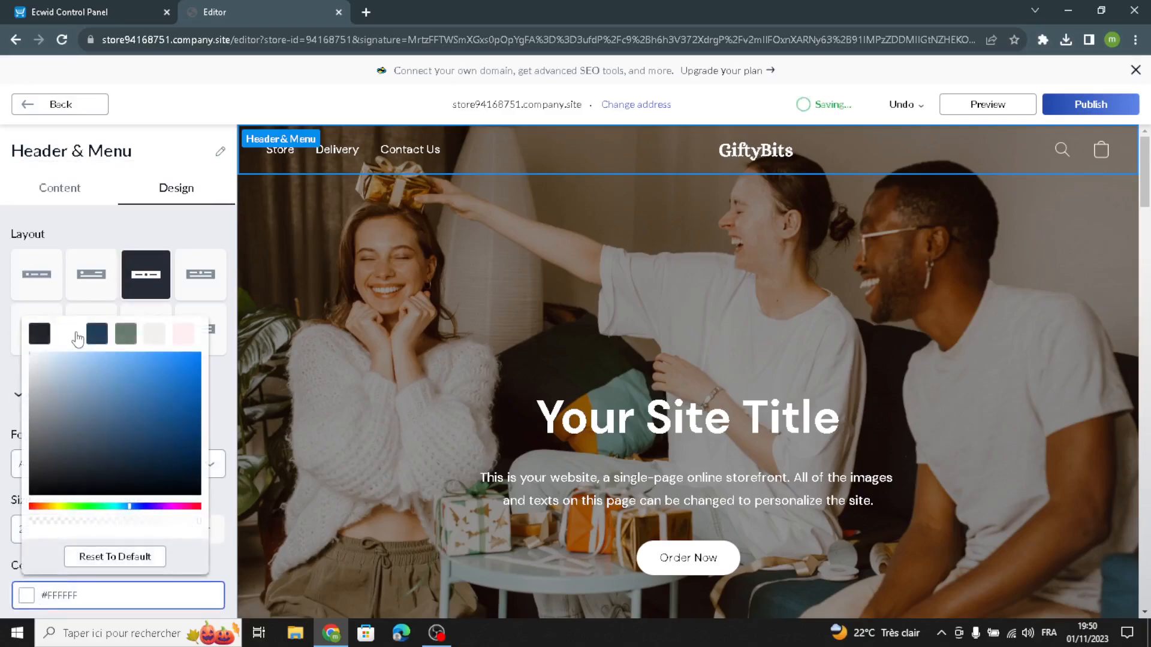
click(97, 334)
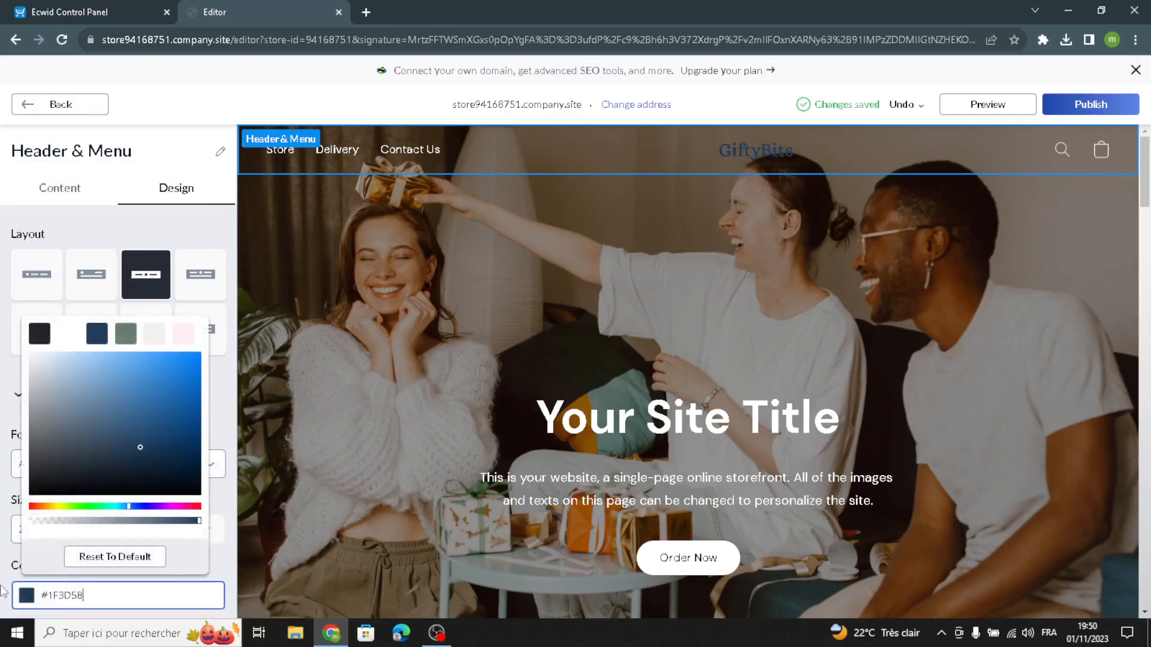
click(131, 340)
click(3, 491)
Set the header's background style to Grayscale transparent and return to the list of homepage sections.
scroll(32, 554, down, 3)
click(42, 513)
scroll(48, 519, down, 2)
click(40, 549)
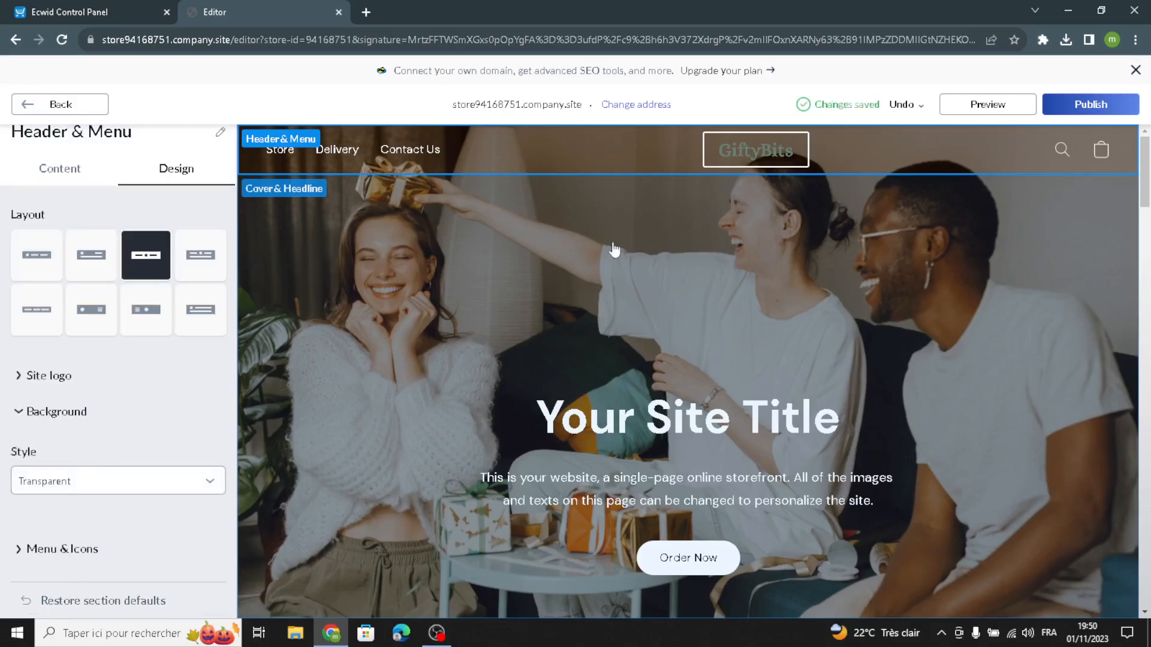
click(134, 476)
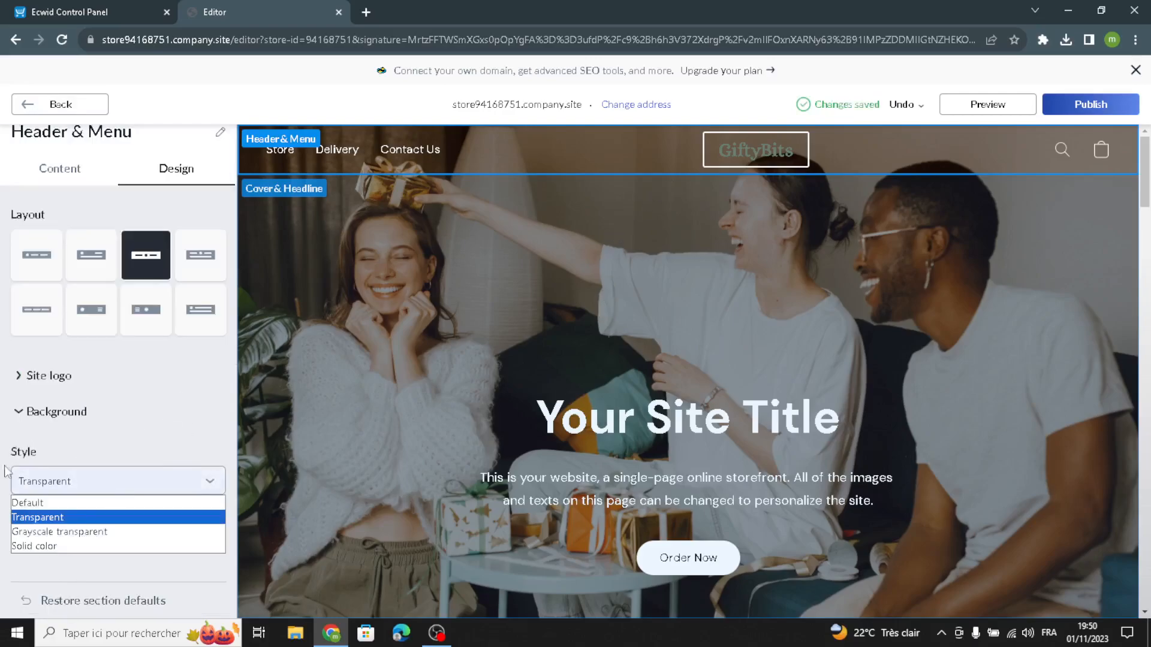
click(36, 529)
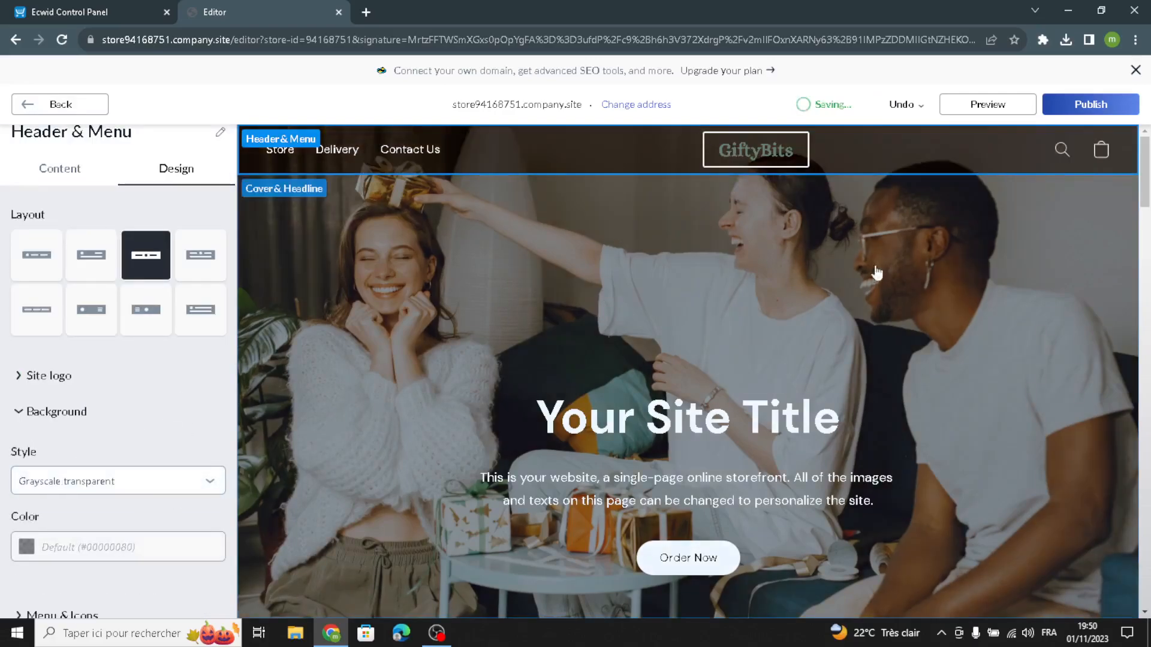
click(102, 478)
click(90, 479)
click(70, 114)
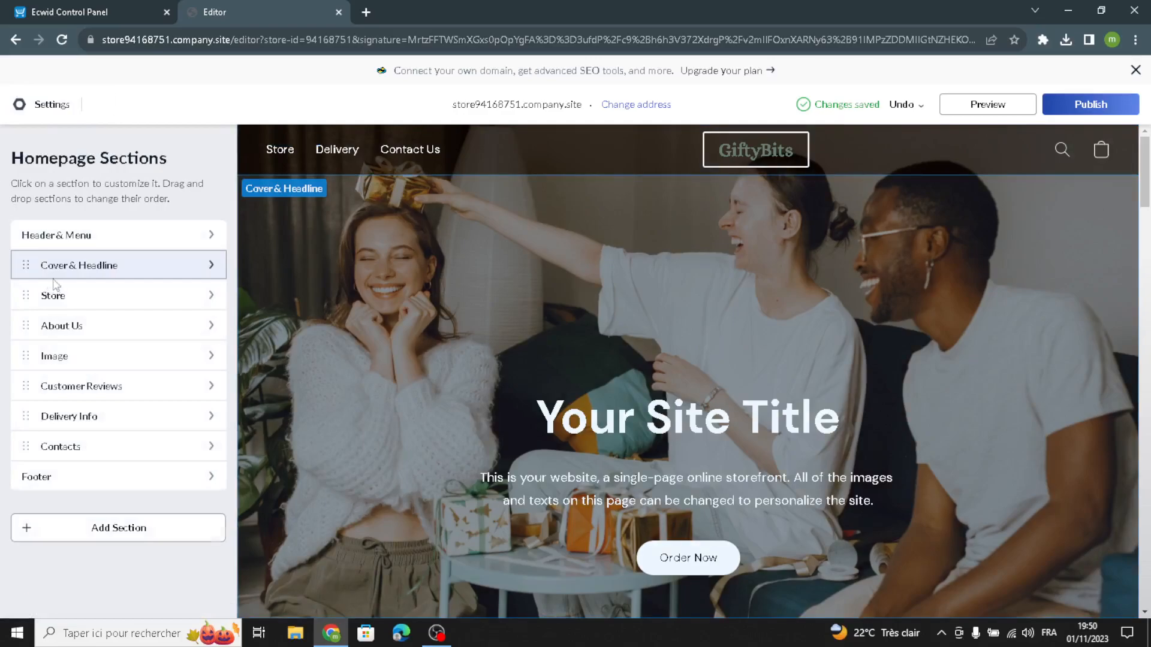
Set the Cover & Headline section's title to "Welcome to our site for gifts and novelty items.".
click(53, 278)
click(90, 330)
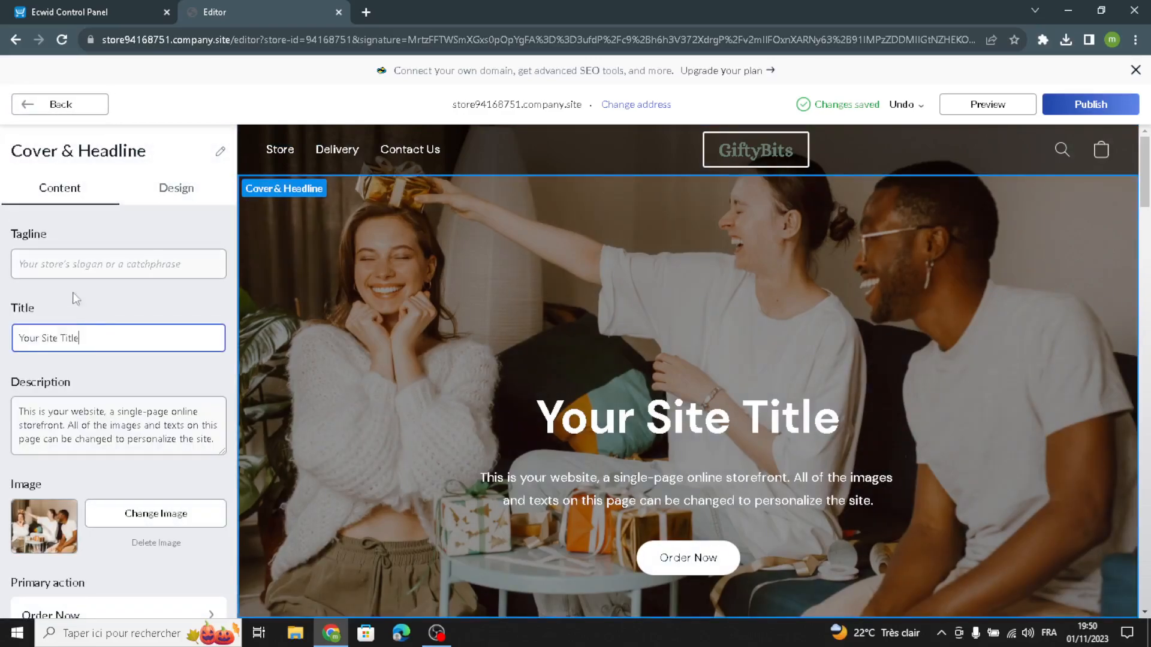
drag(79, 338, 2, 327)
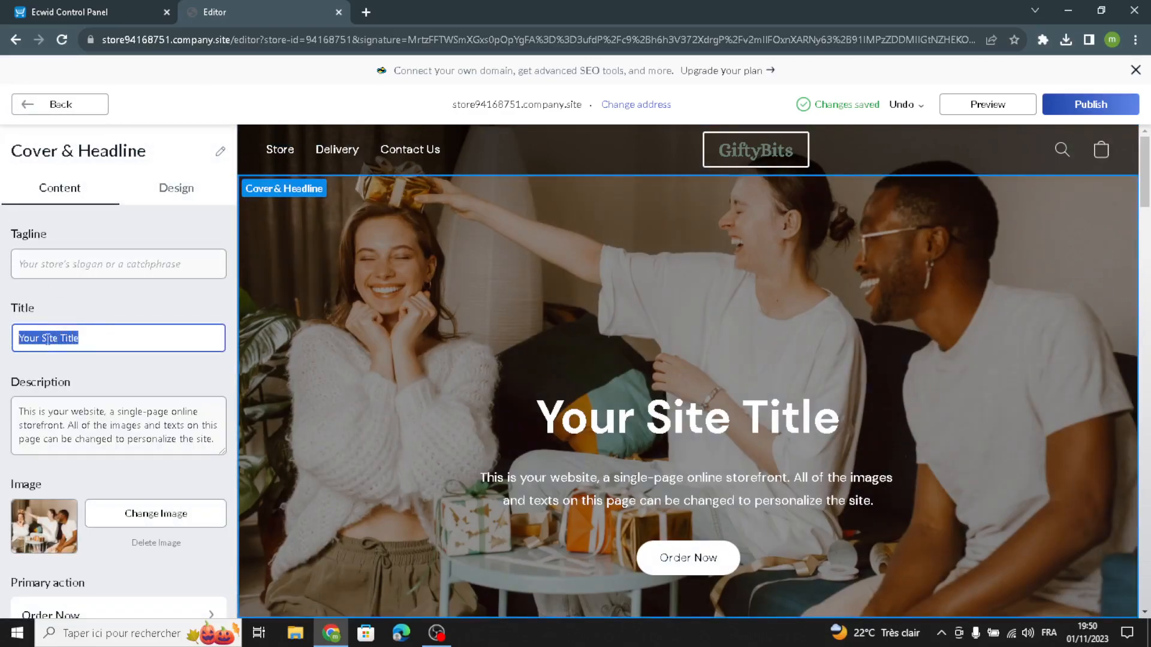
text(W)
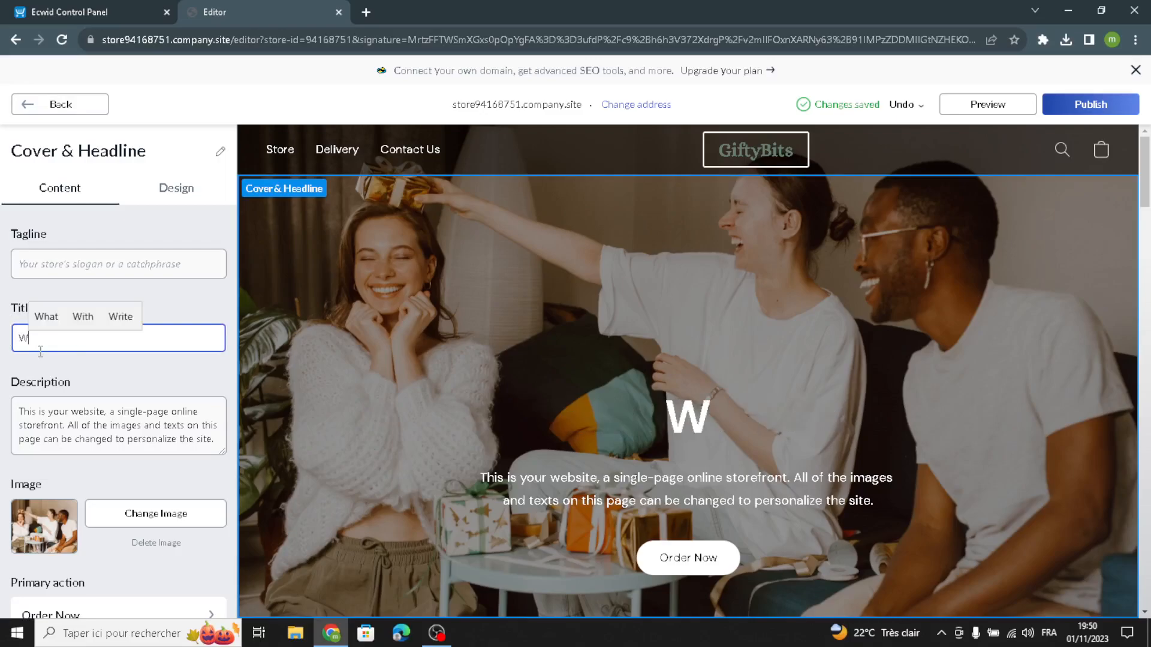
text(elcome )
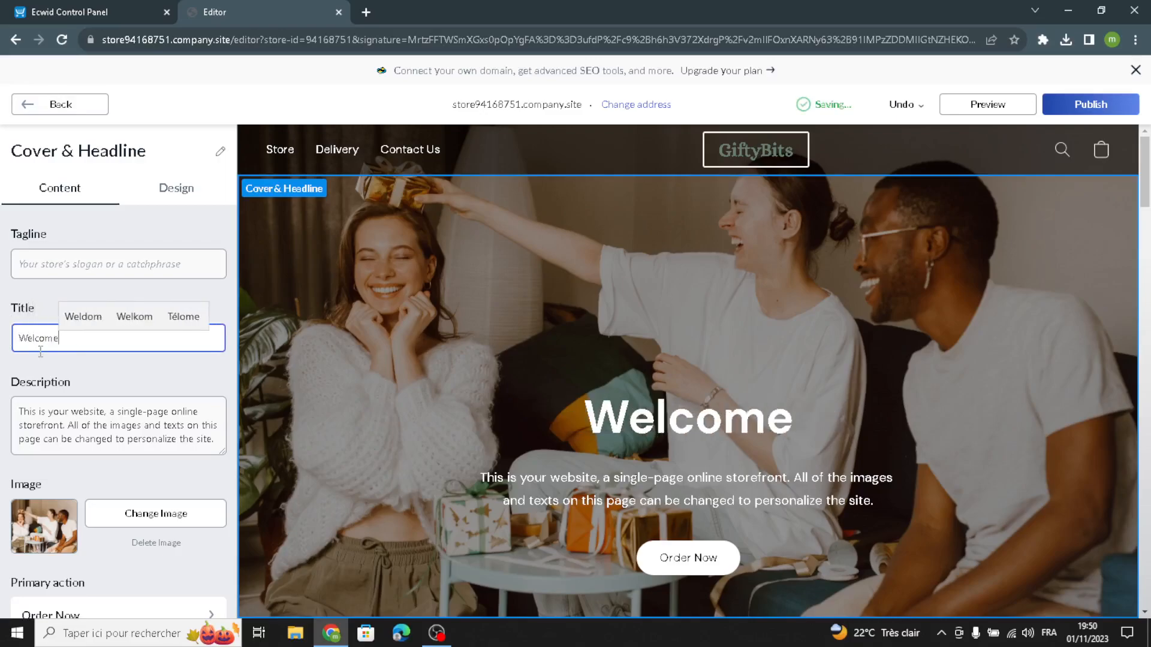
text(to )
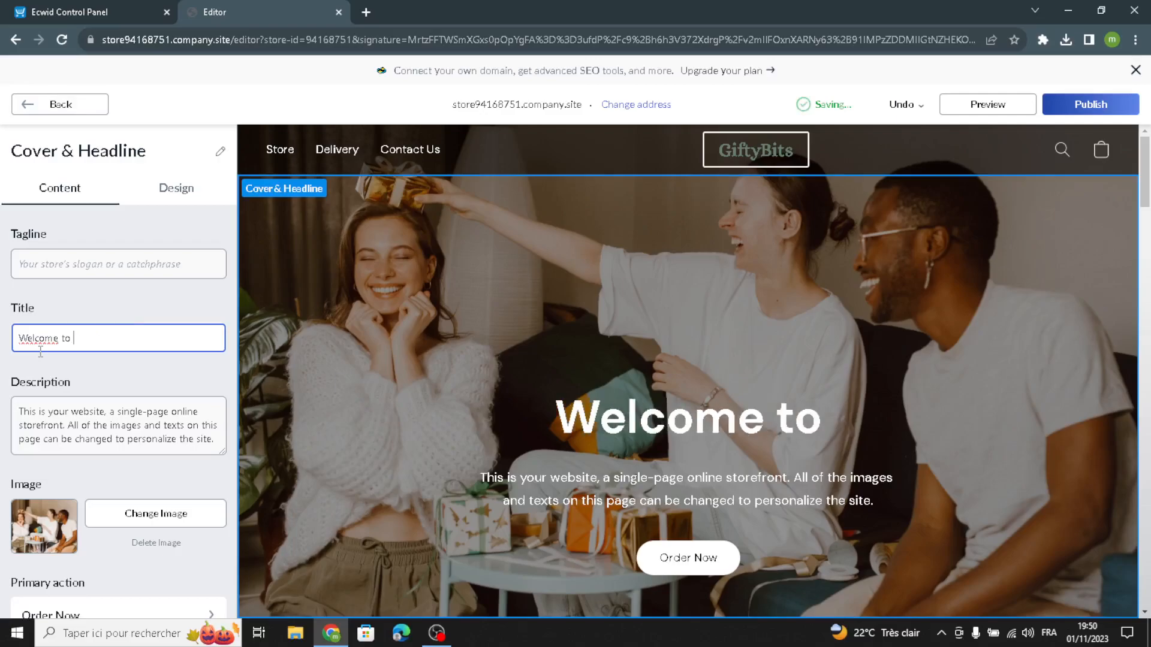
text(our site for )
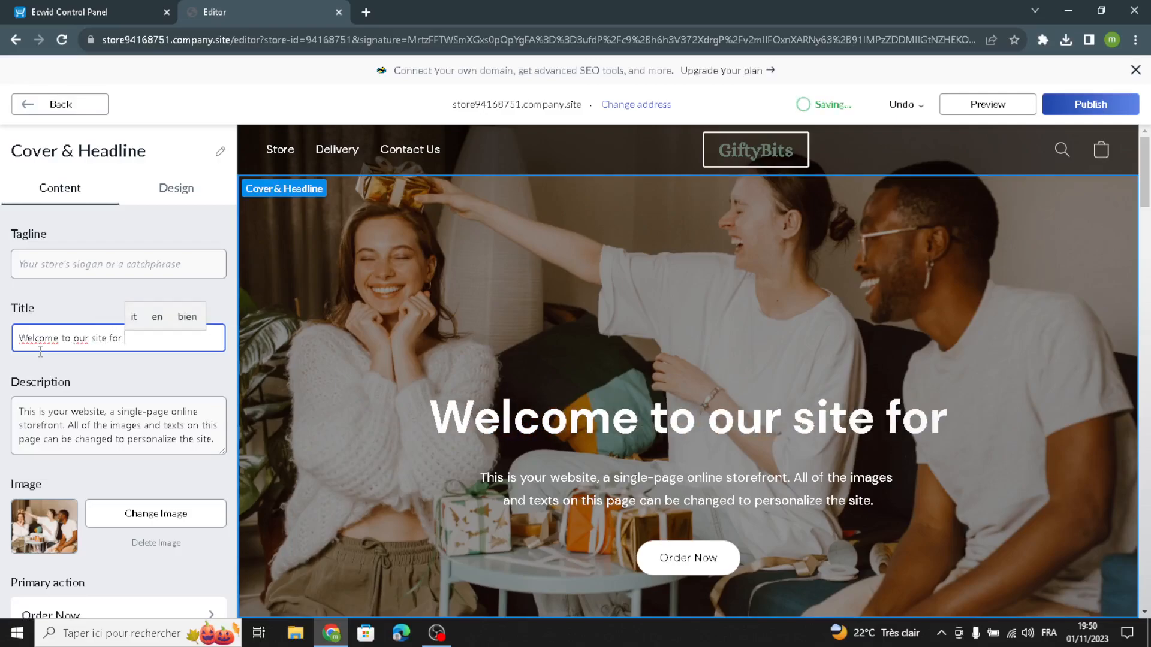
text(gifts an)
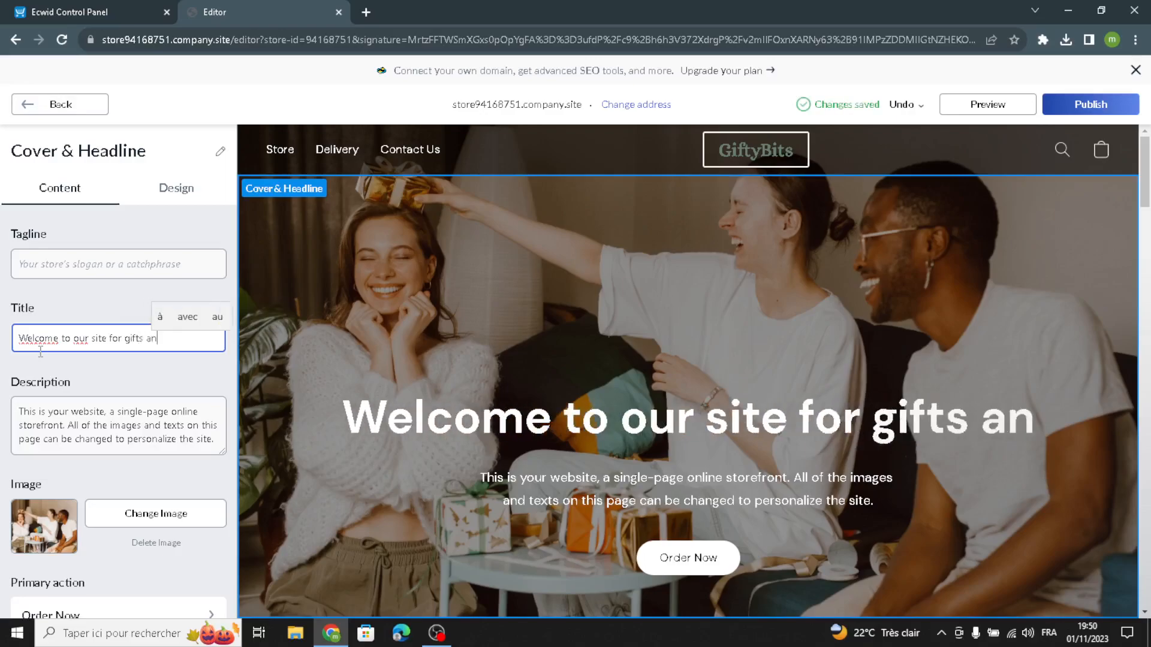
text(d novelty b)
key(BackSpace)
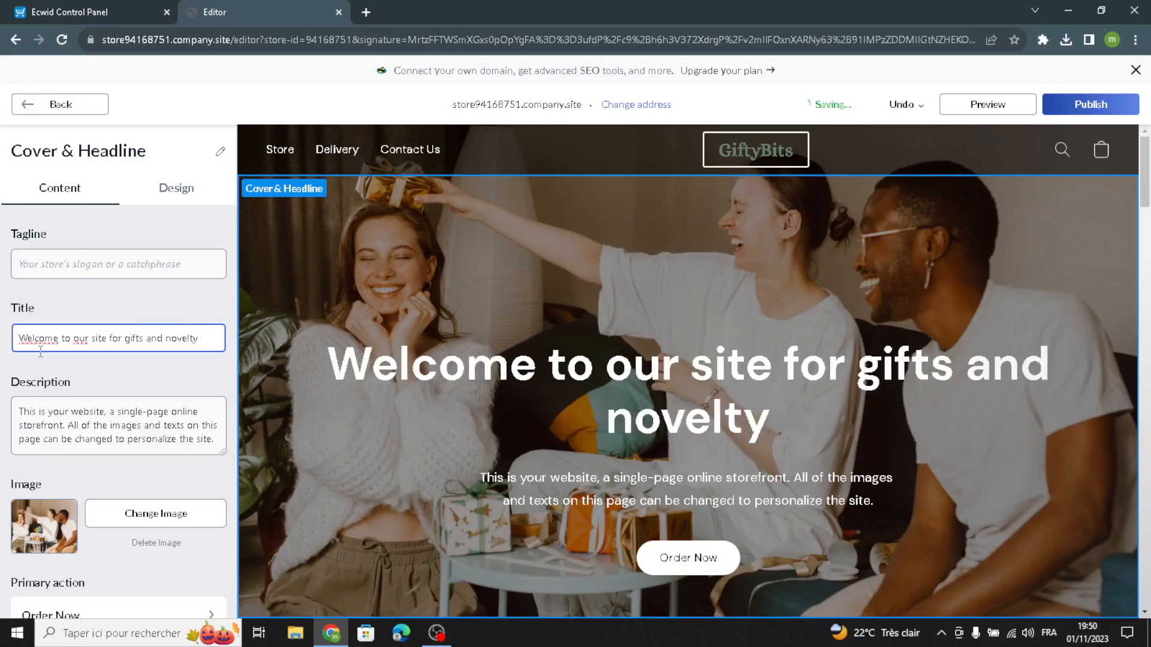
text(items)
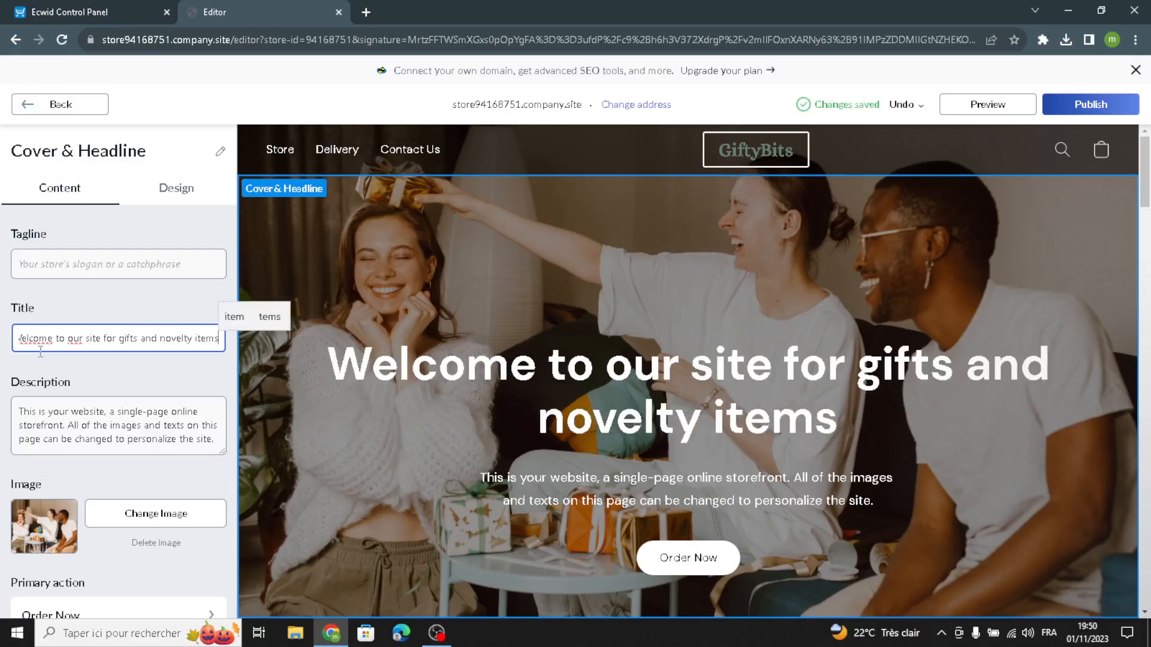
text(.)
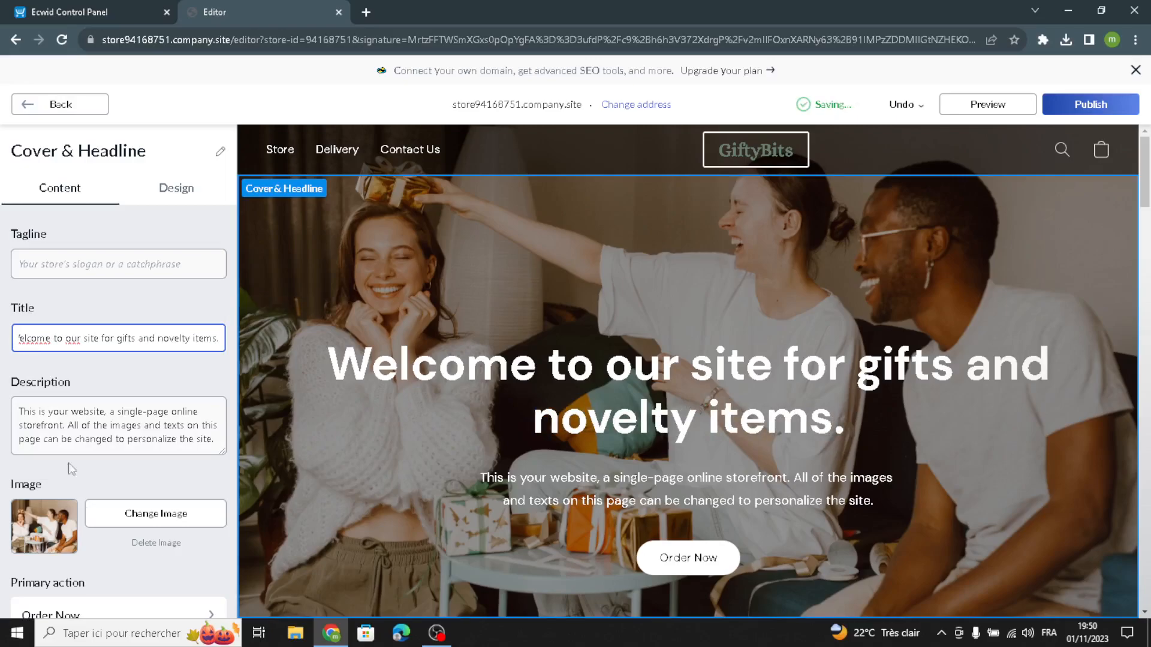
Try other cover layouts, including the fourth one, then settle on the third layout of the third row, with left-aligned text over the image.
scroll(80, 437, down, 2)
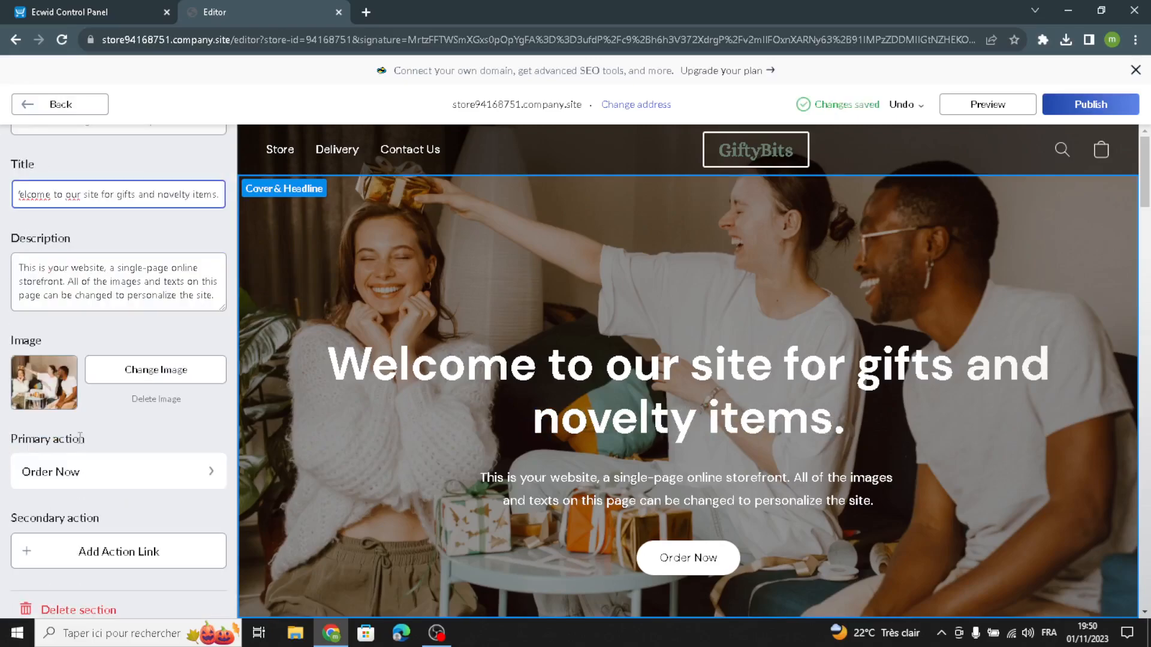
scroll(93, 412, down, 1)
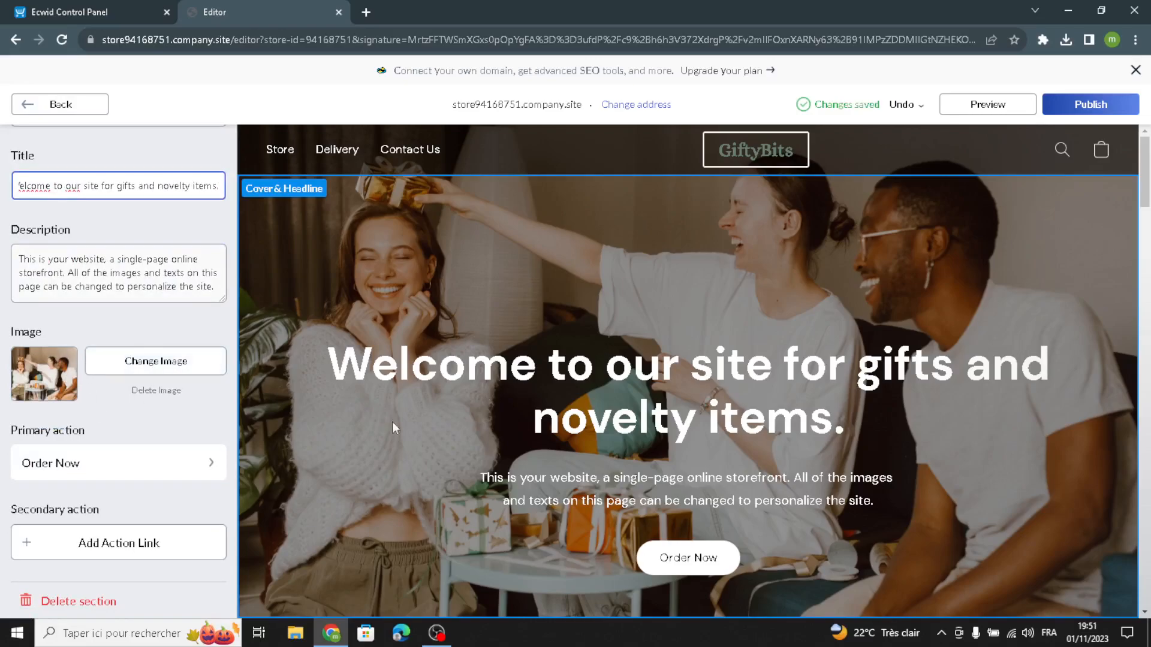
scroll(140, 321, up, 3)
click(175, 188)
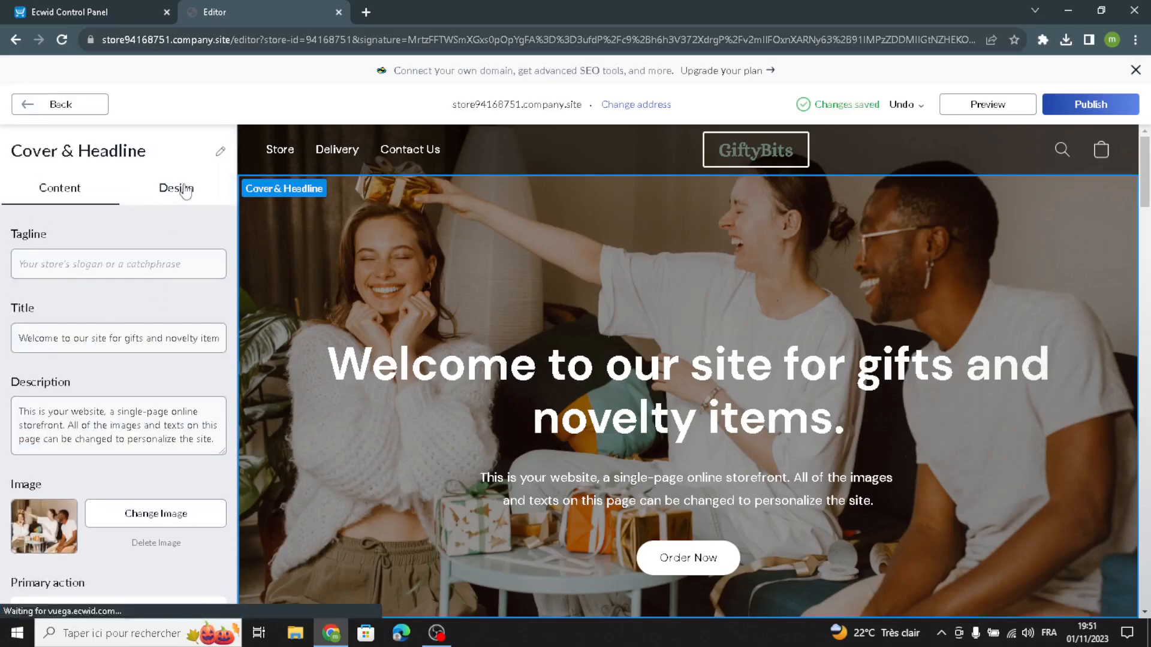
click(199, 290)
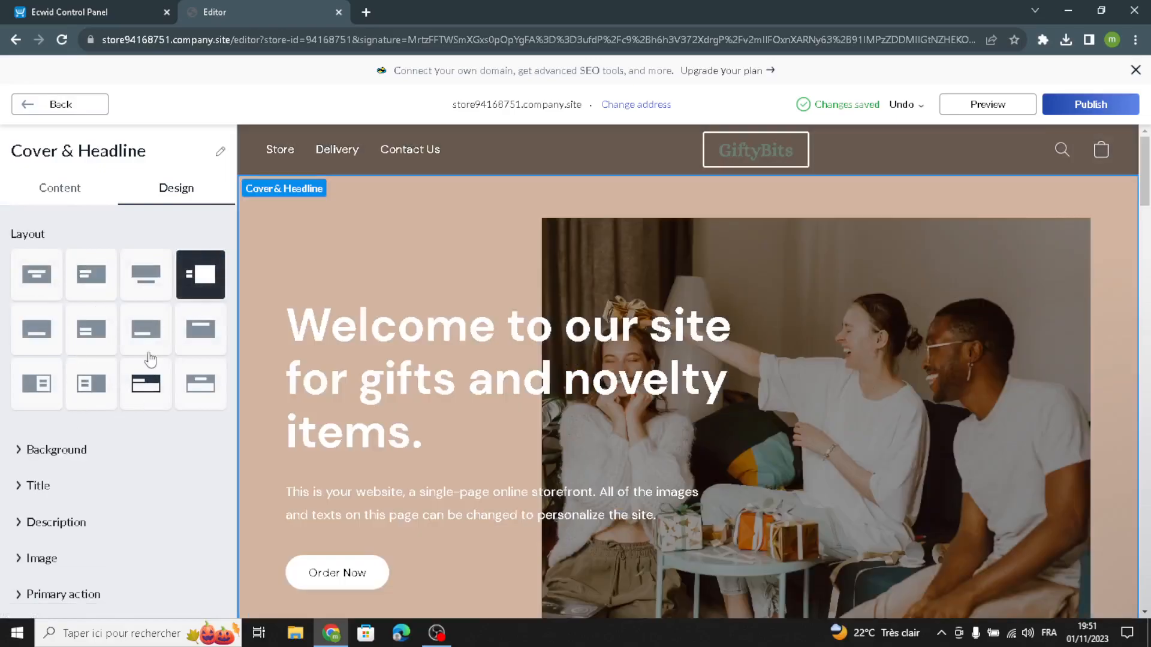
click(198, 342)
click(143, 389)
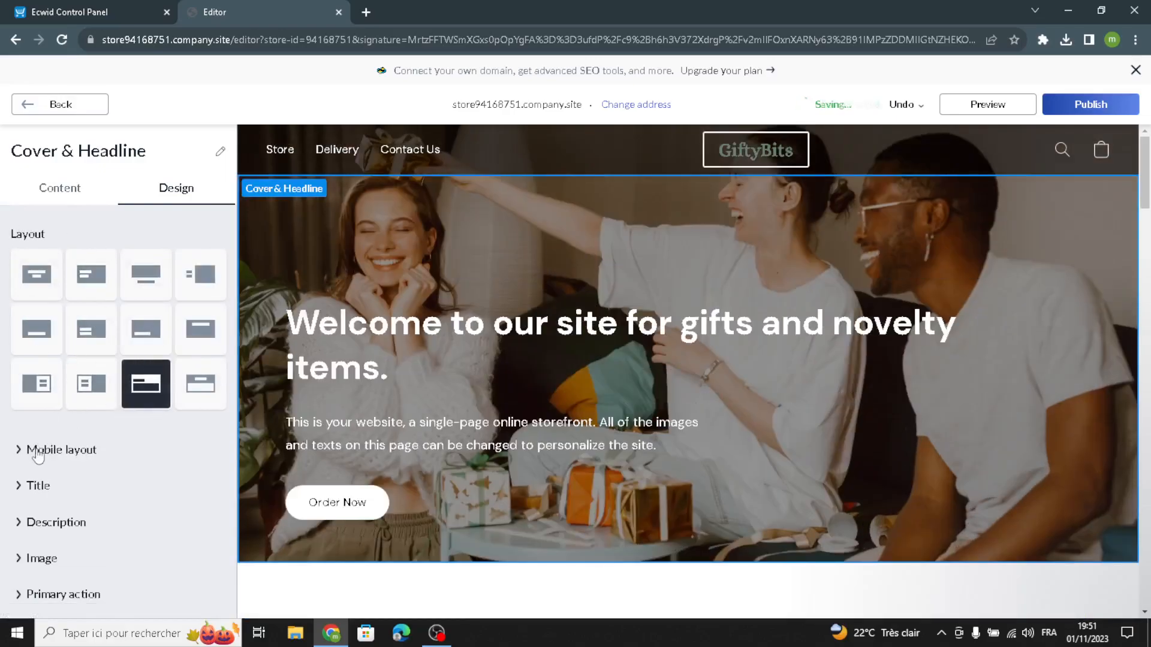
Set the cover description's font to Alice and its size to 26.
click(53, 522)
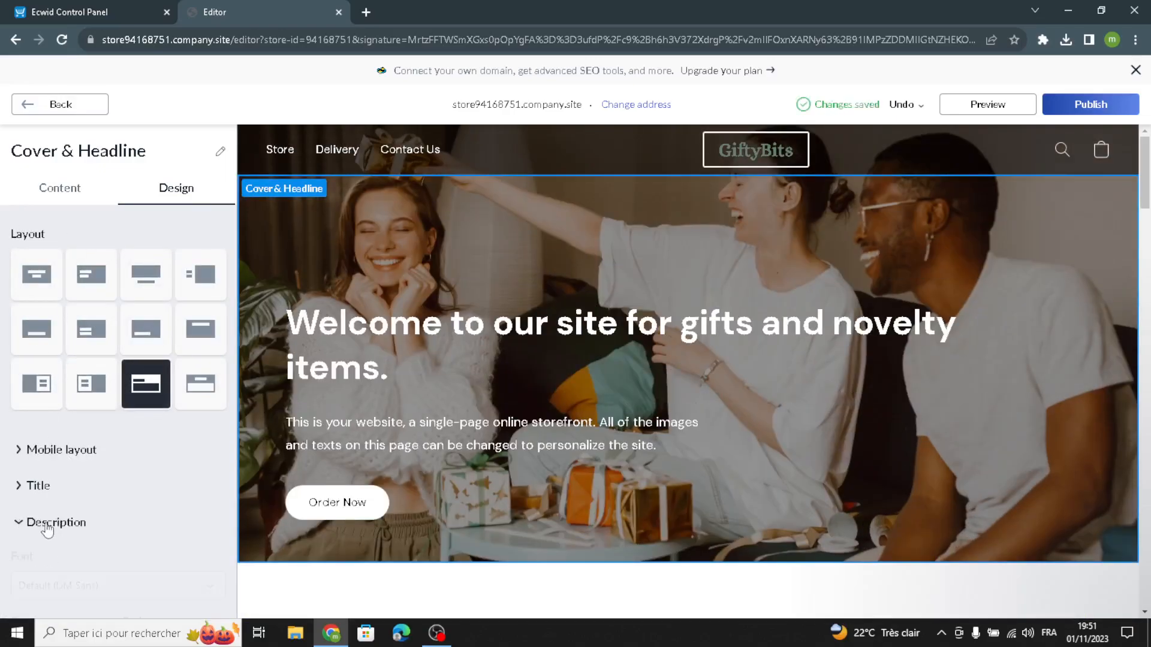
scroll(76, 534, down, 1)
click(76, 521)
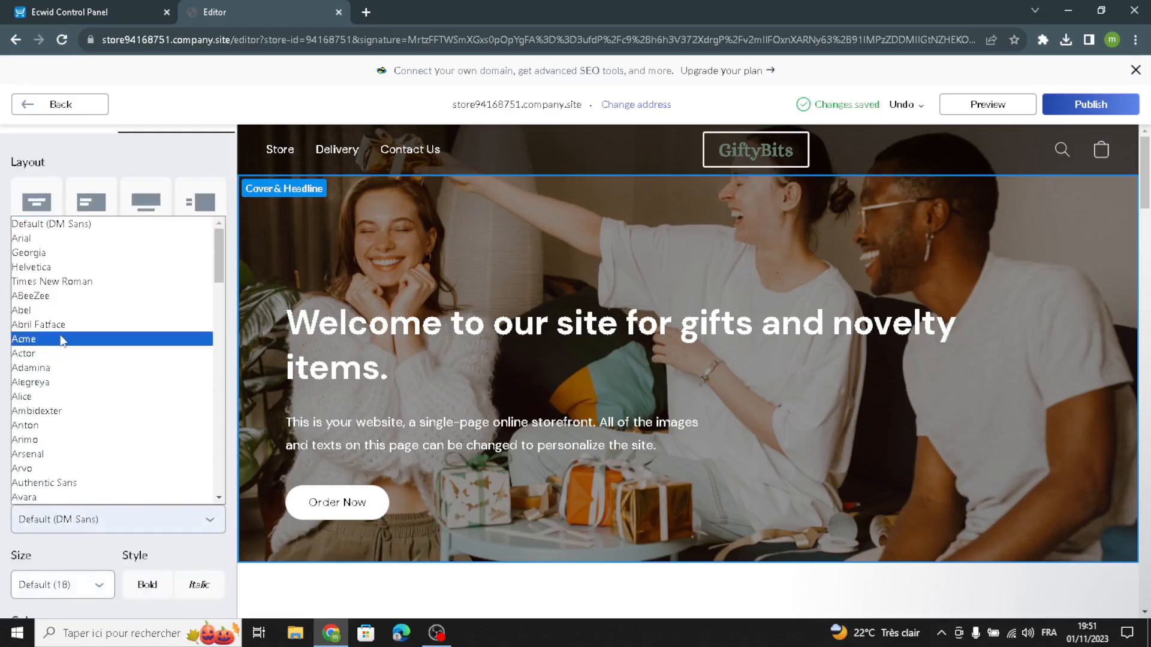
click(63, 396)
click(24, 585)
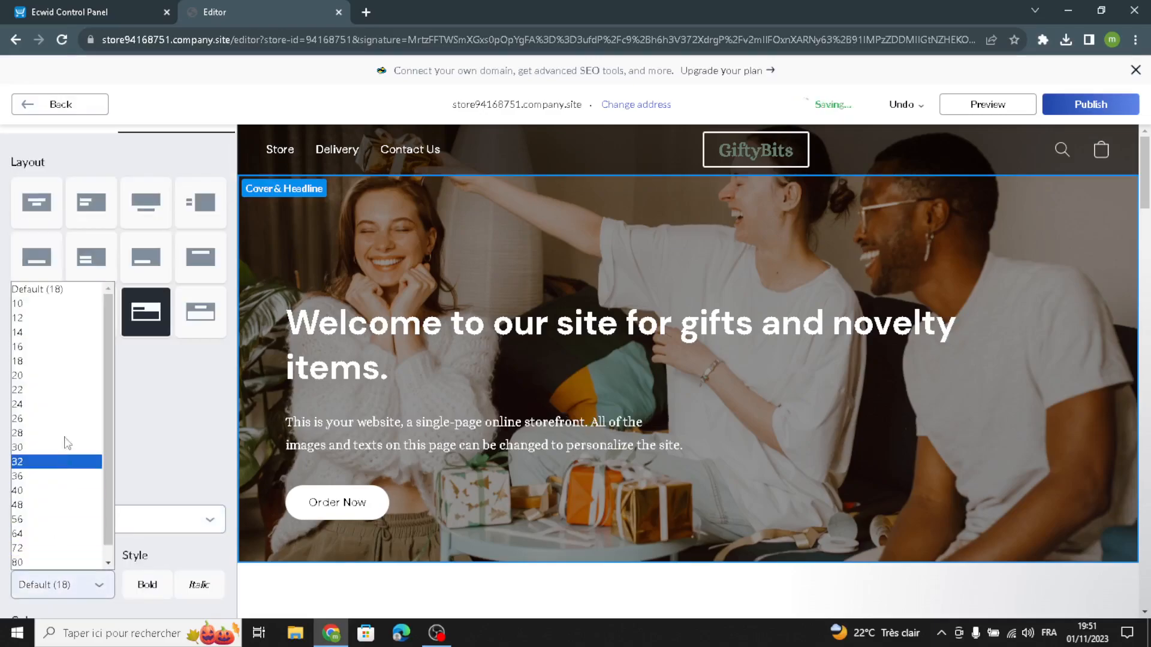
click(66, 426)
Try the grey-green #687D70 swatch on the cover description, settle on pale pink #FFEEF1, and return to the homepage sections.
scroll(186, 457, down, 2)
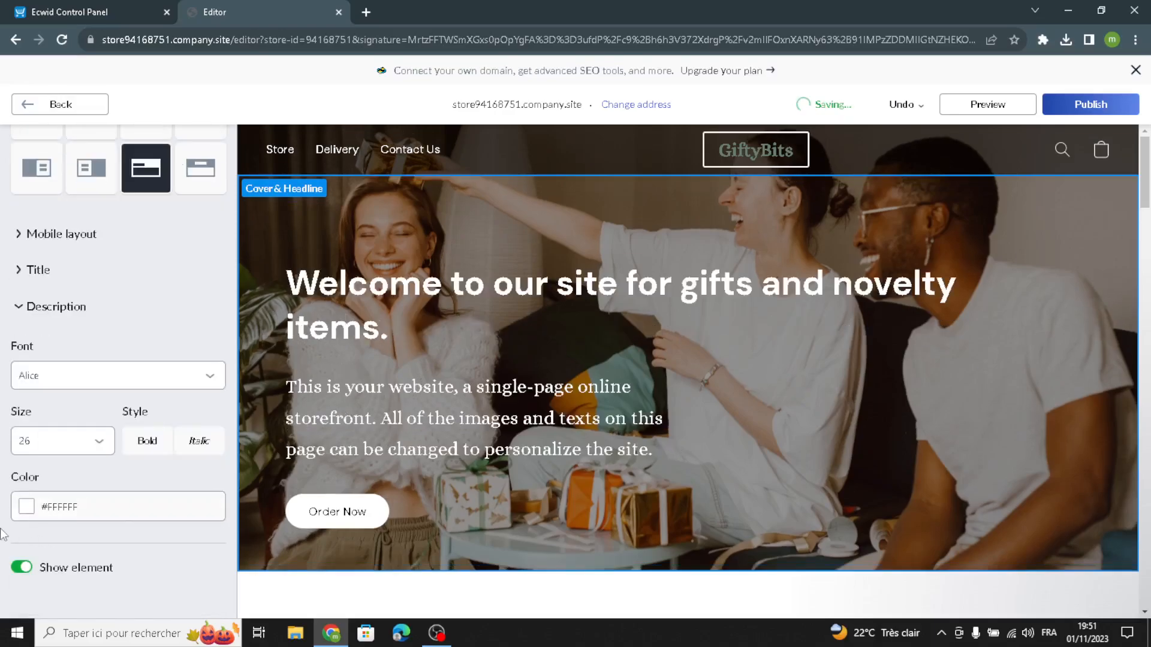
click(23, 509)
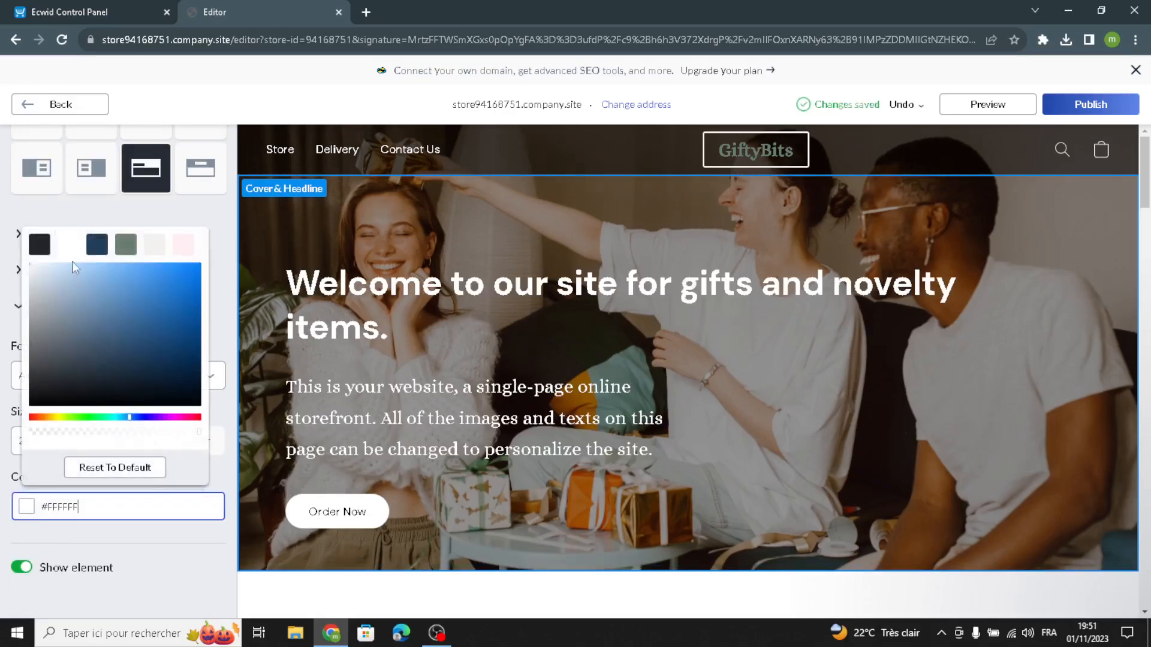
click(126, 245)
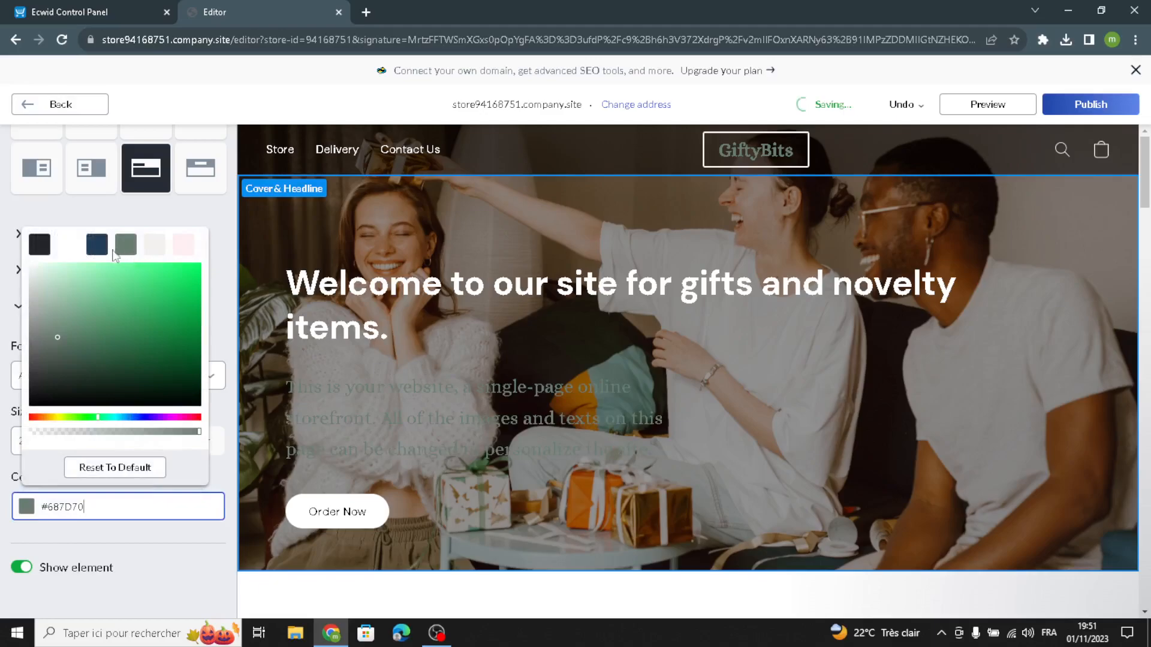
click(105, 253)
click(179, 250)
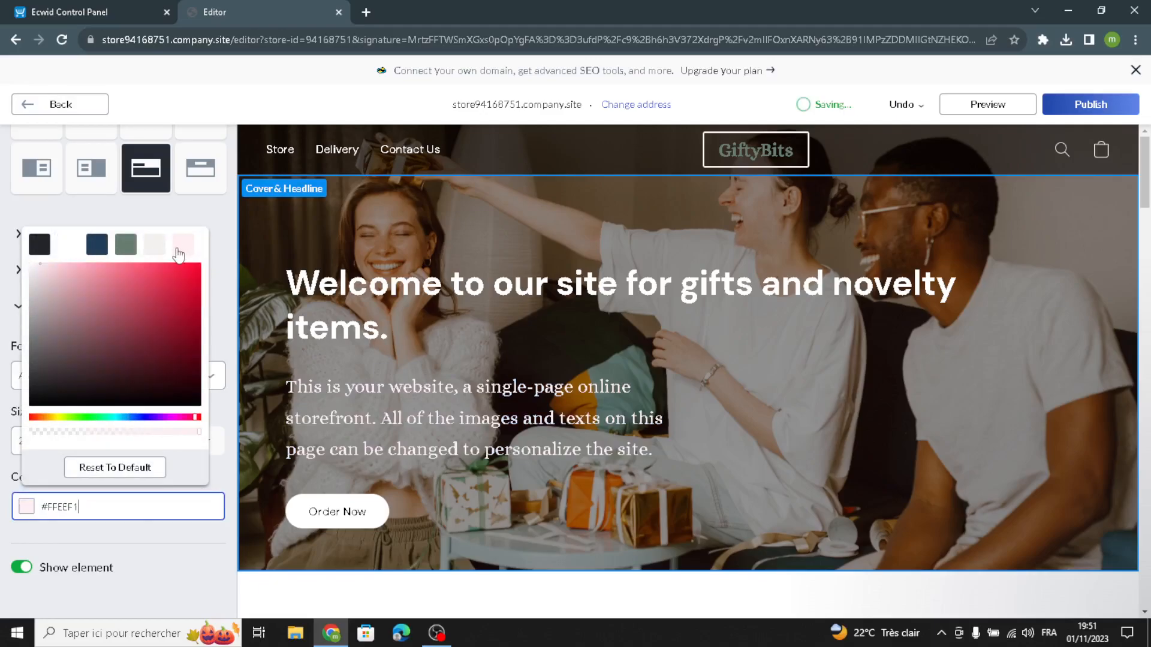
scroll(90, 239, up, 4)
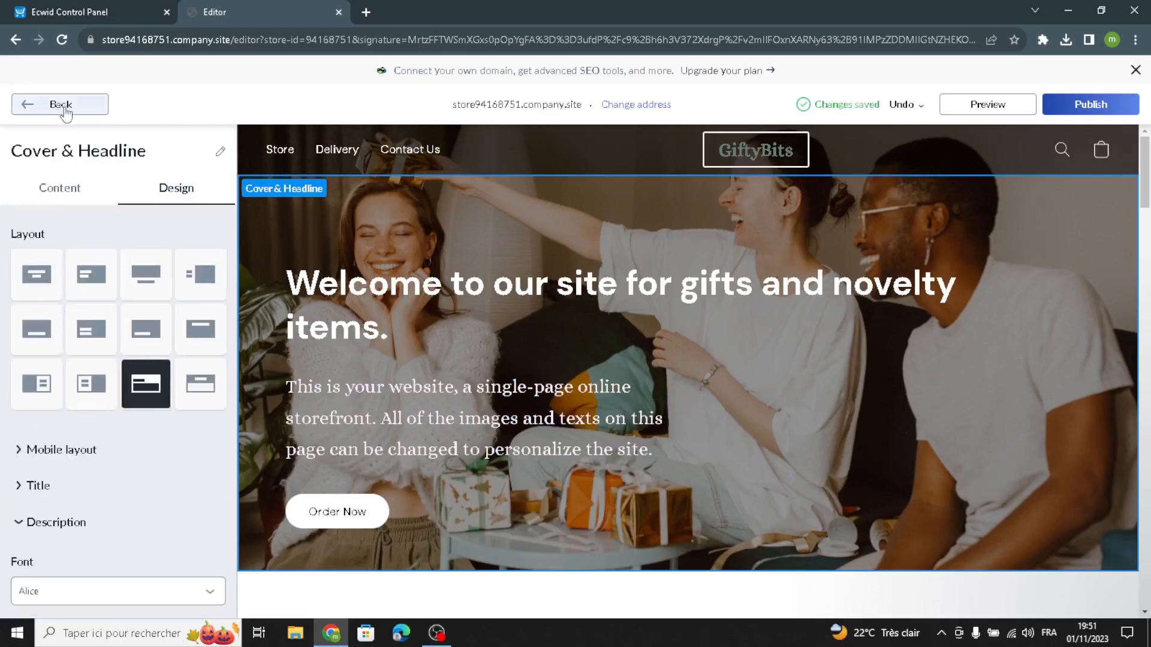
click(60, 104)
View the Store section's content settings, then switch to the Ecwid Control Panel and open a blank new product form.
click(82, 296)
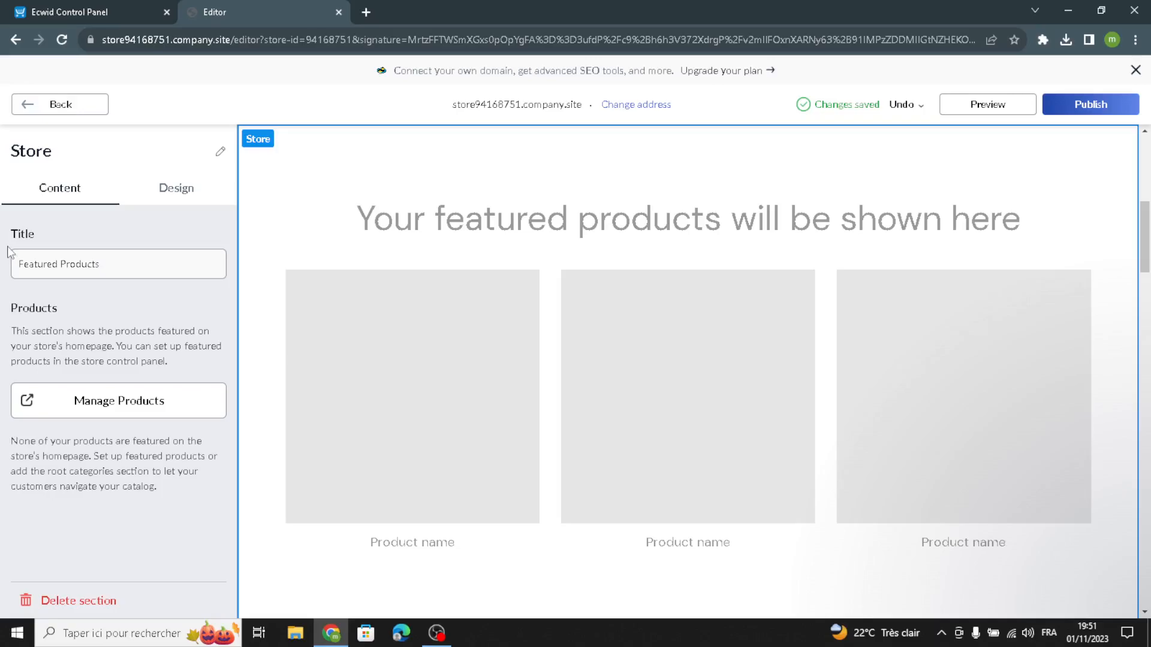
click(49, 6)
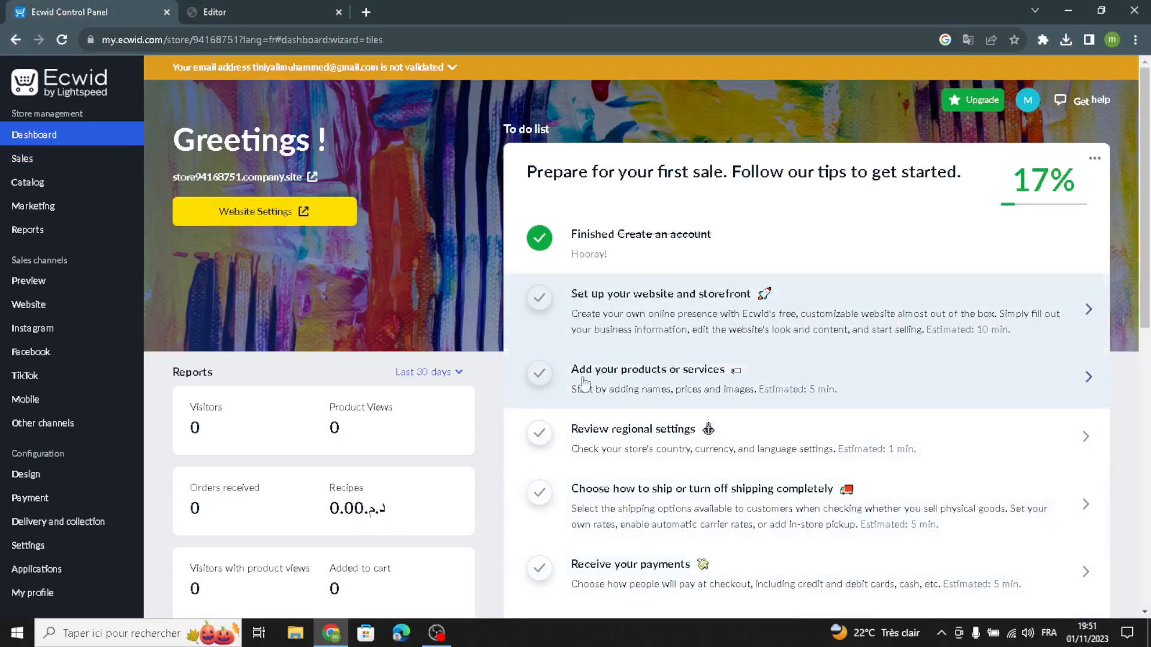
click(676, 381)
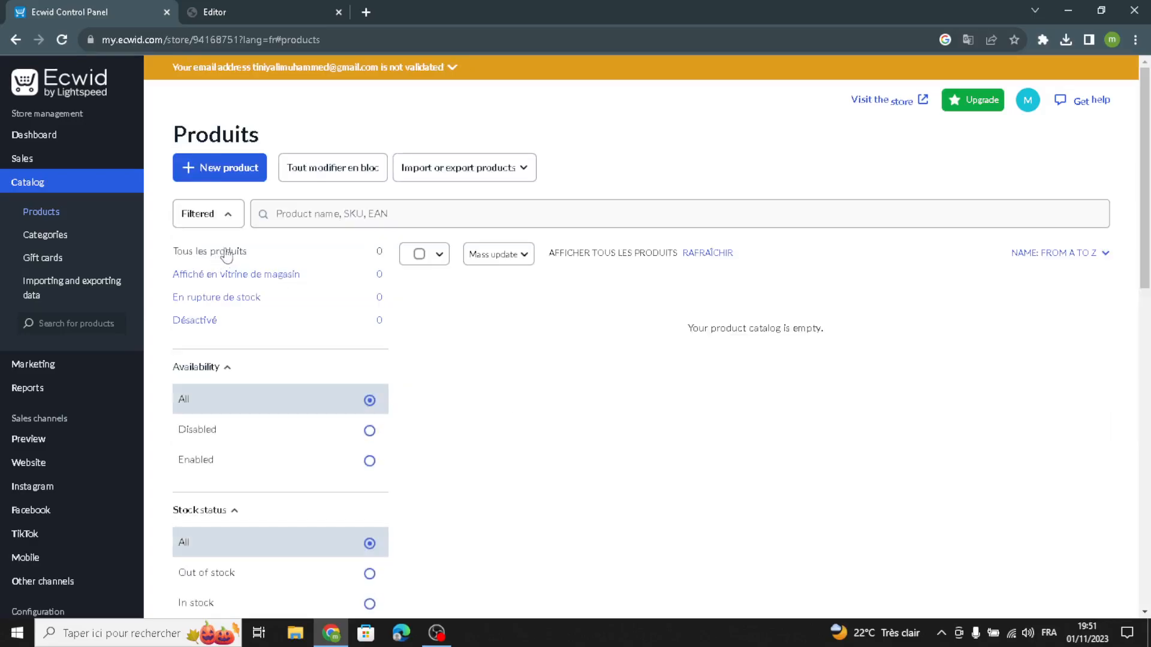
click(198, 174)
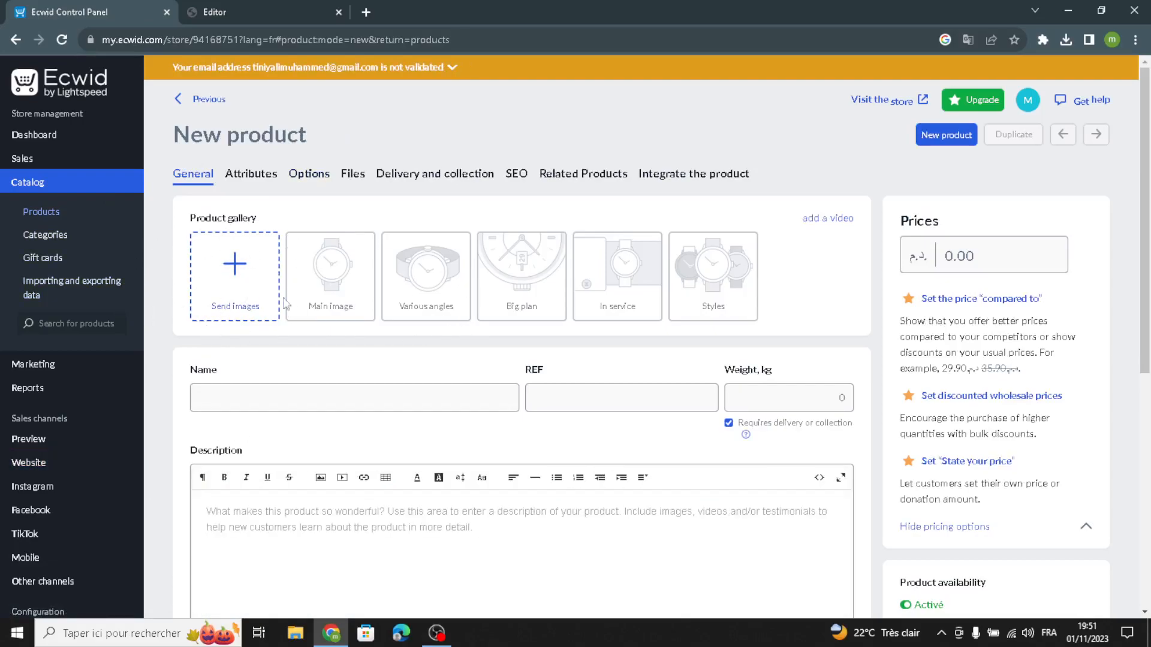
Examine the new product form's name, REF, weight, price and description fields without entering anything.
click(268, 407)
click(625, 404)
click(762, 344)
click(938, 265)
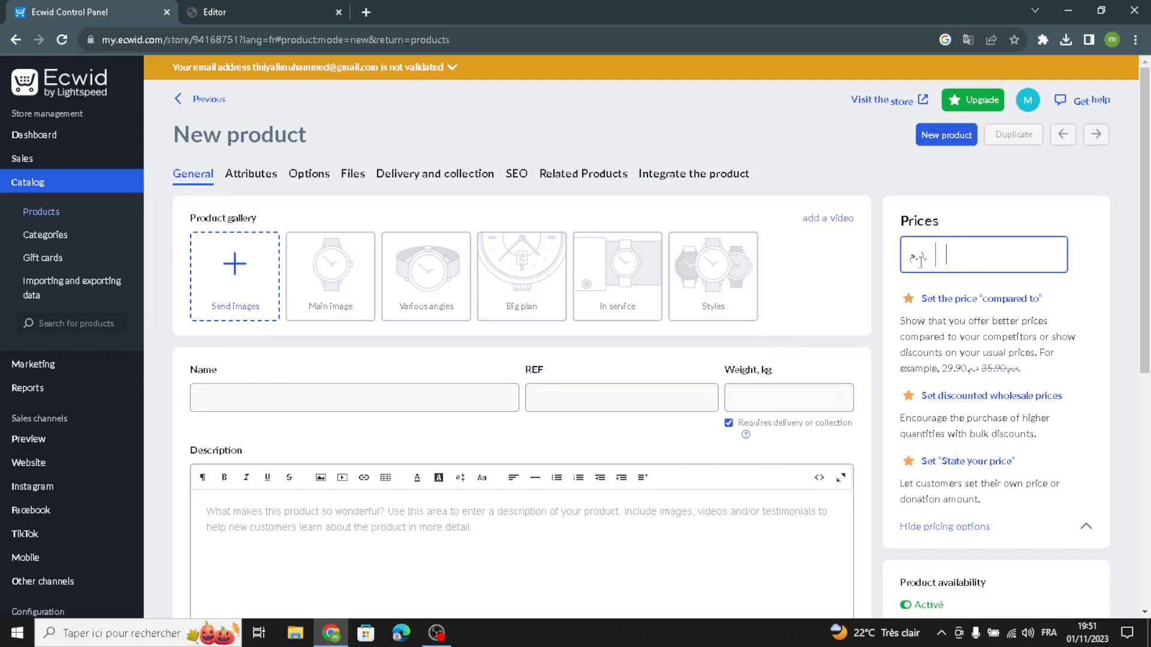
click(217, 532)
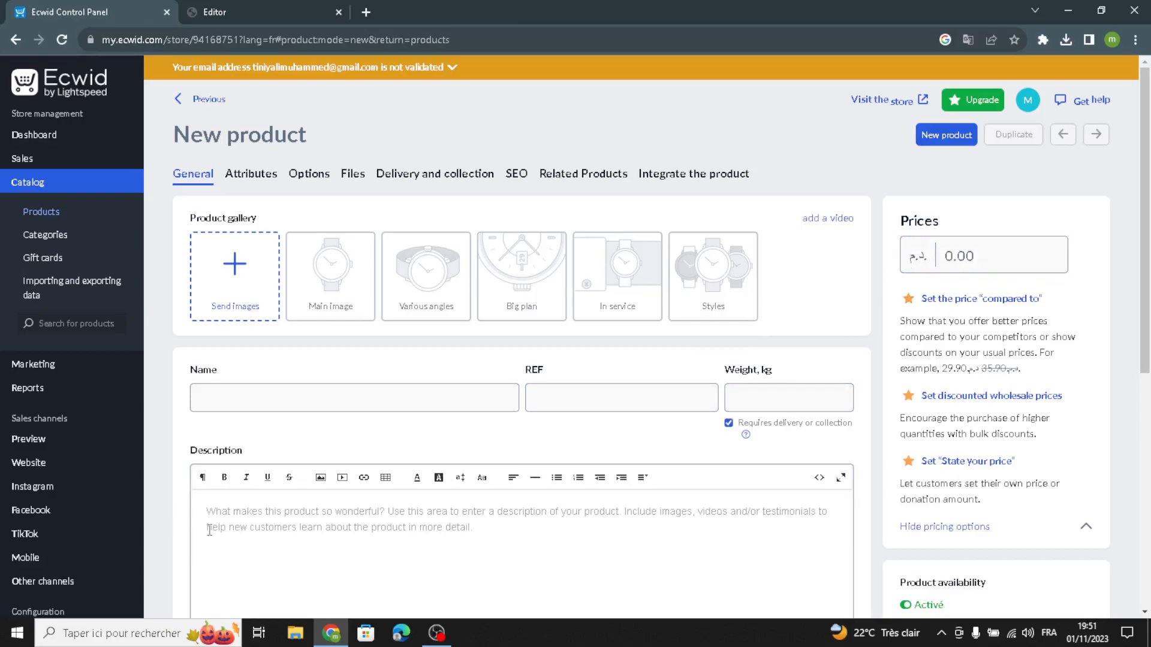
scroll(557, 467, down, 2)
scroll(485, 405, up, 2)
Switch back to the site editor and examine the Store section's design options for title, product image and product price.
click(234, 8)
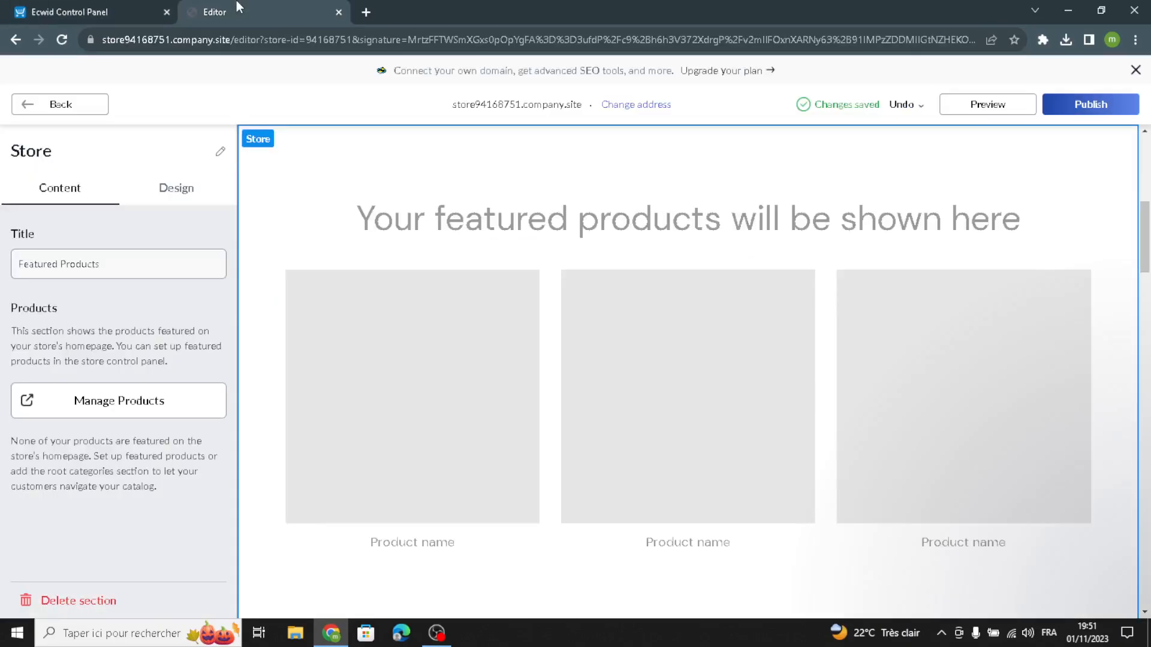
click(161, 193)
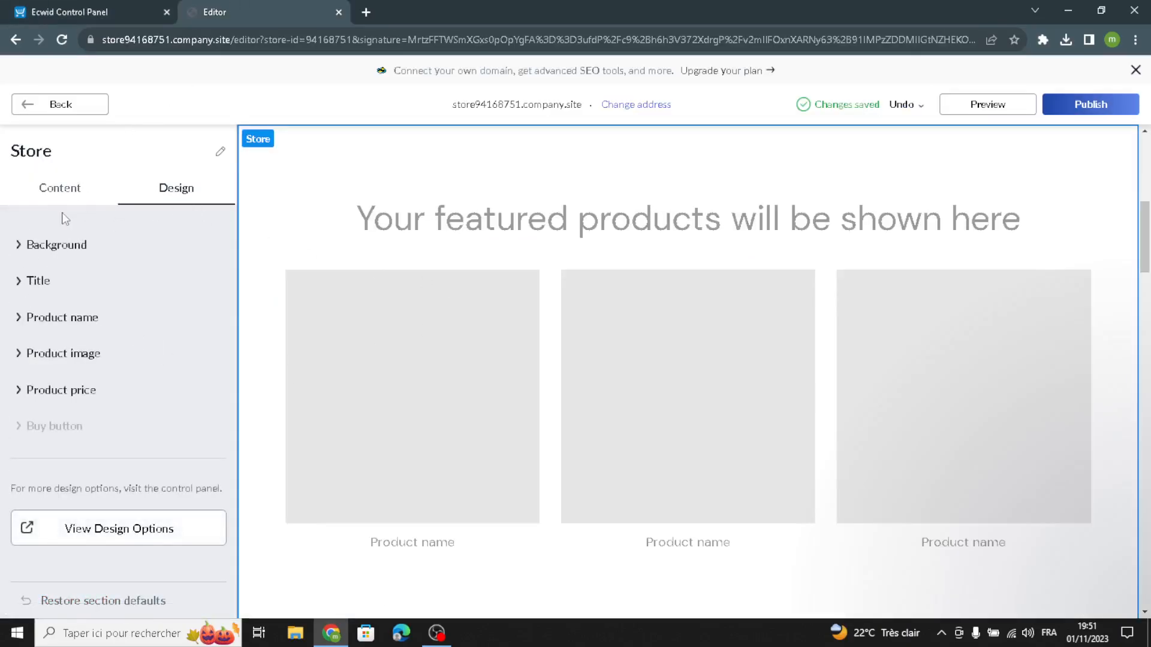
click(55, 245)
click(21, 528)
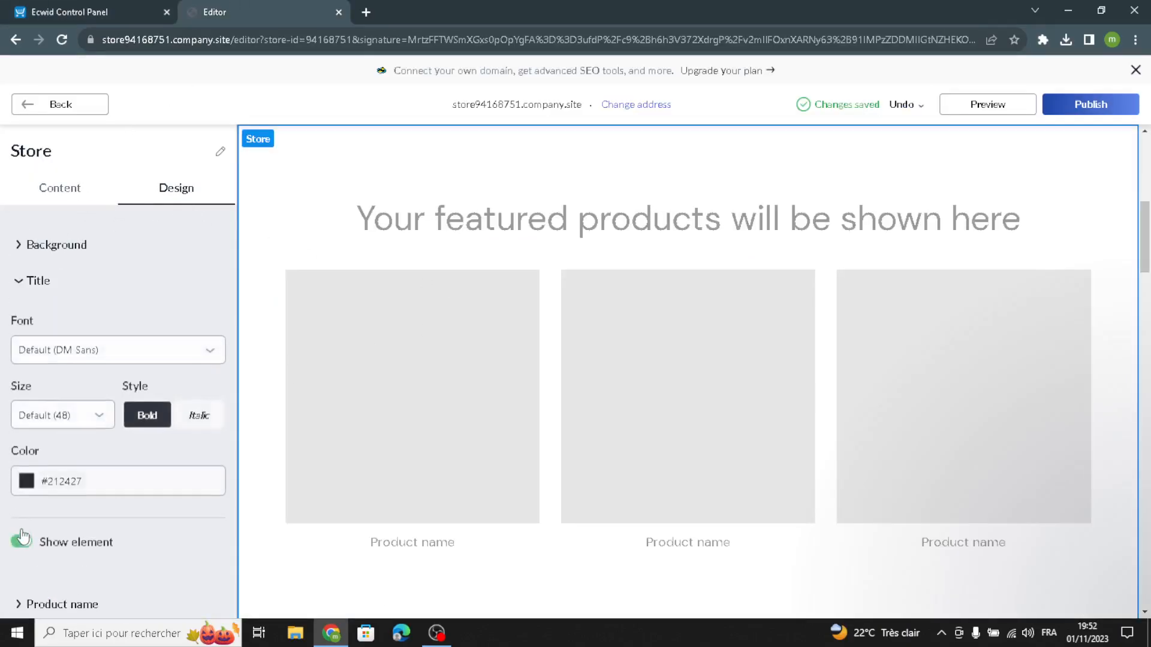
scroll(50, 460, down, 3)
click(67, 388)
click(55, 425)
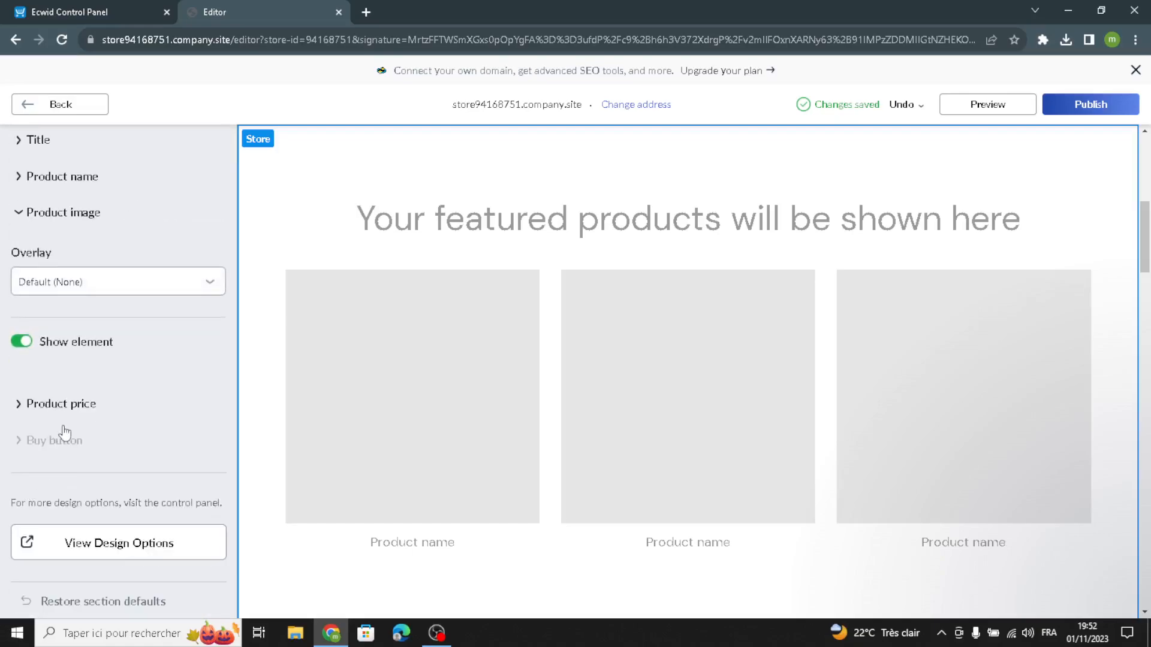
click(68, 405)
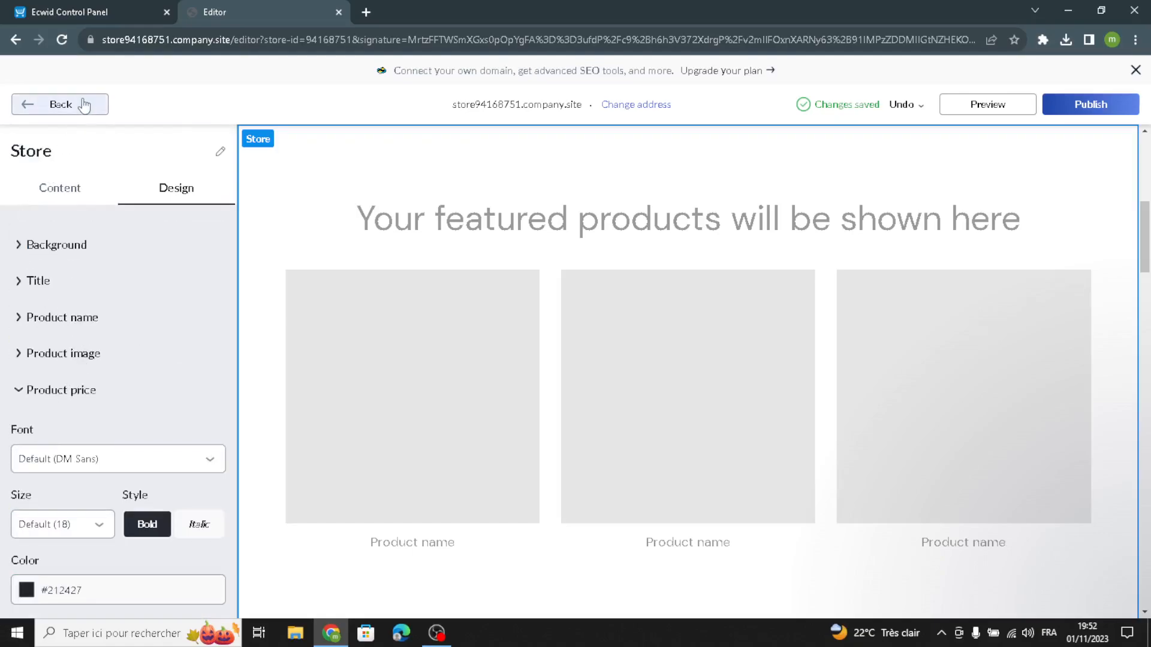
Change the About Us section to the split layout with the title beside the description, and return to the homepage sections.
click(60, 105)
click(94, 326)
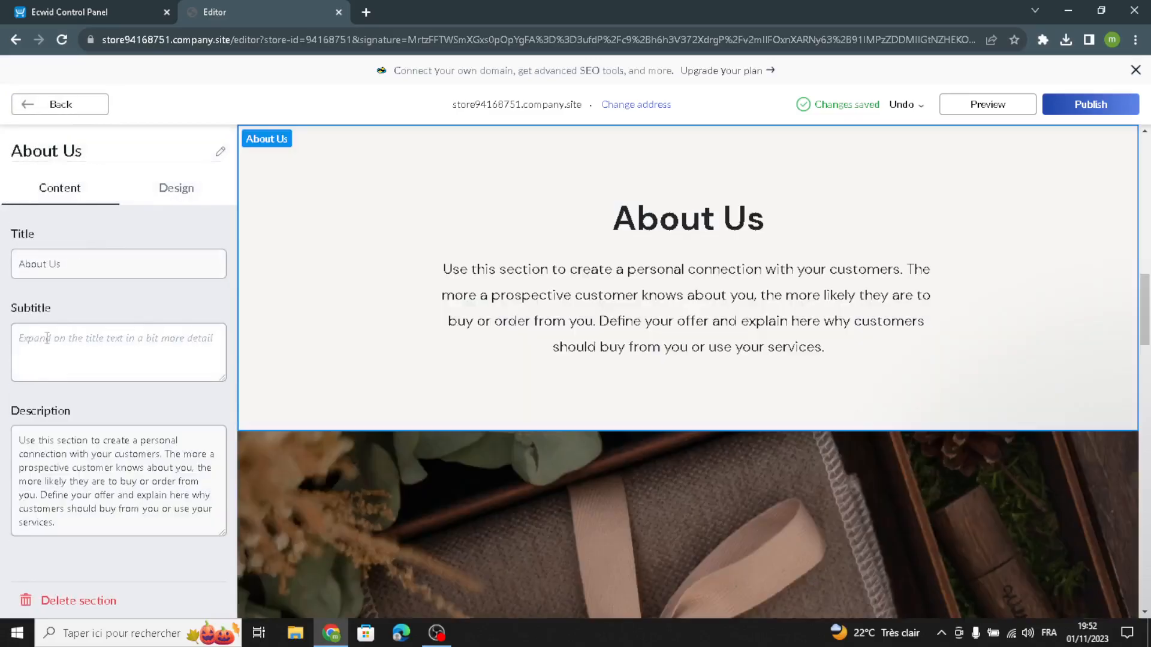
drag(39, 522, 2, 407)
click(92, 393)
click(76, 408)
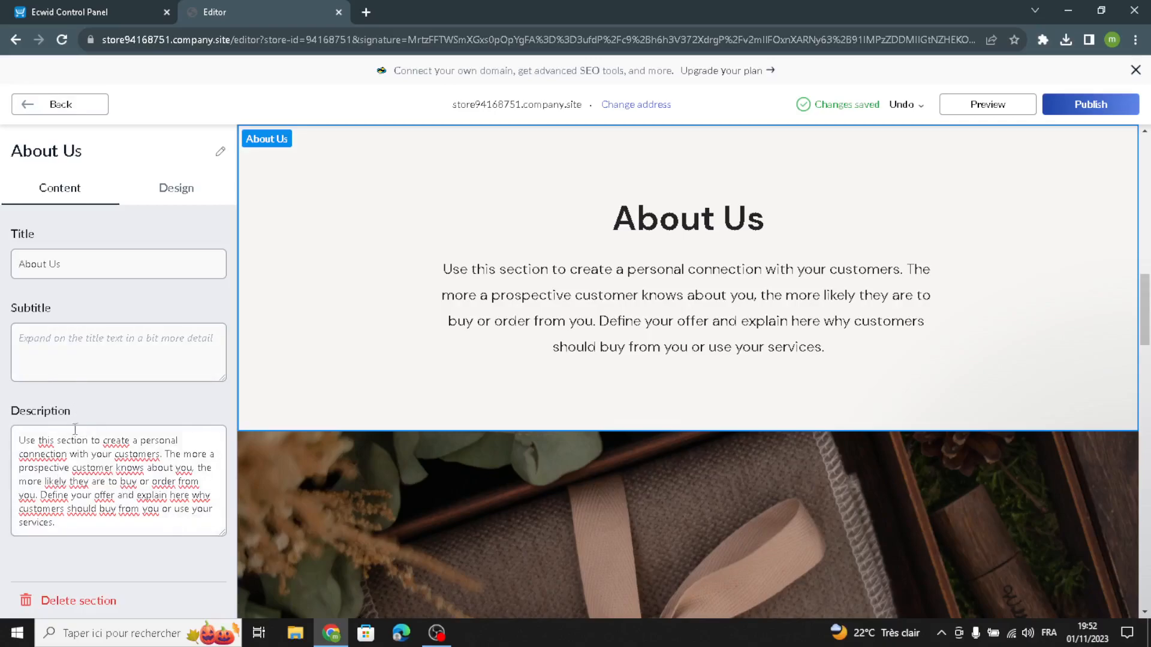
click(175, 187)
click(96, 272)
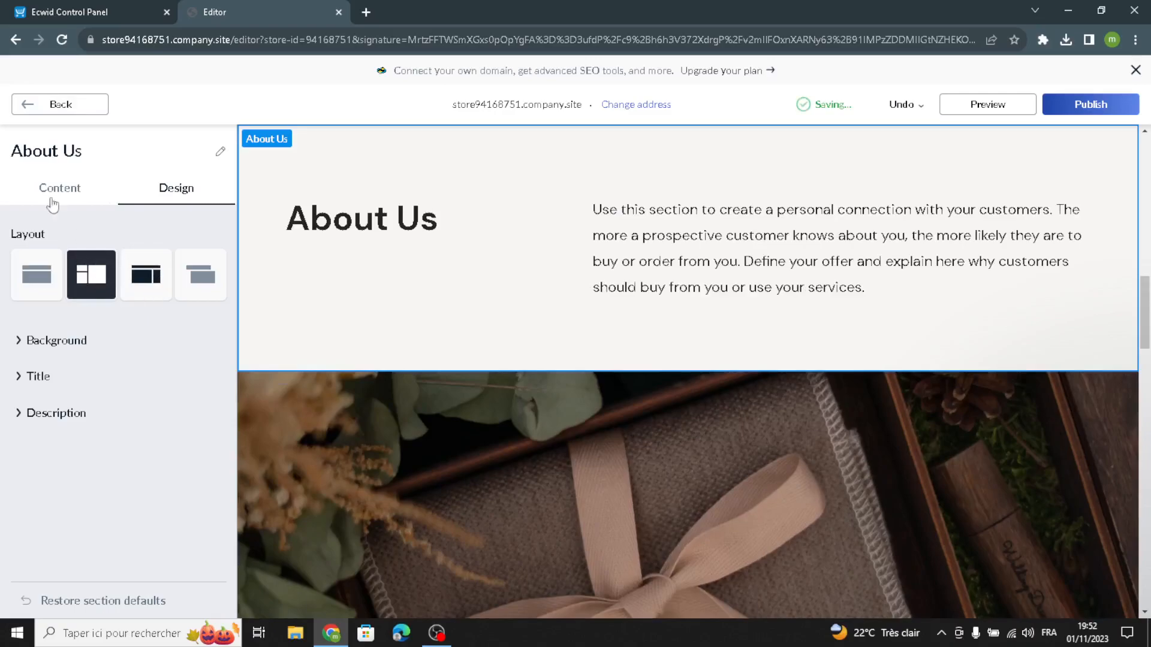
click(53, 106)
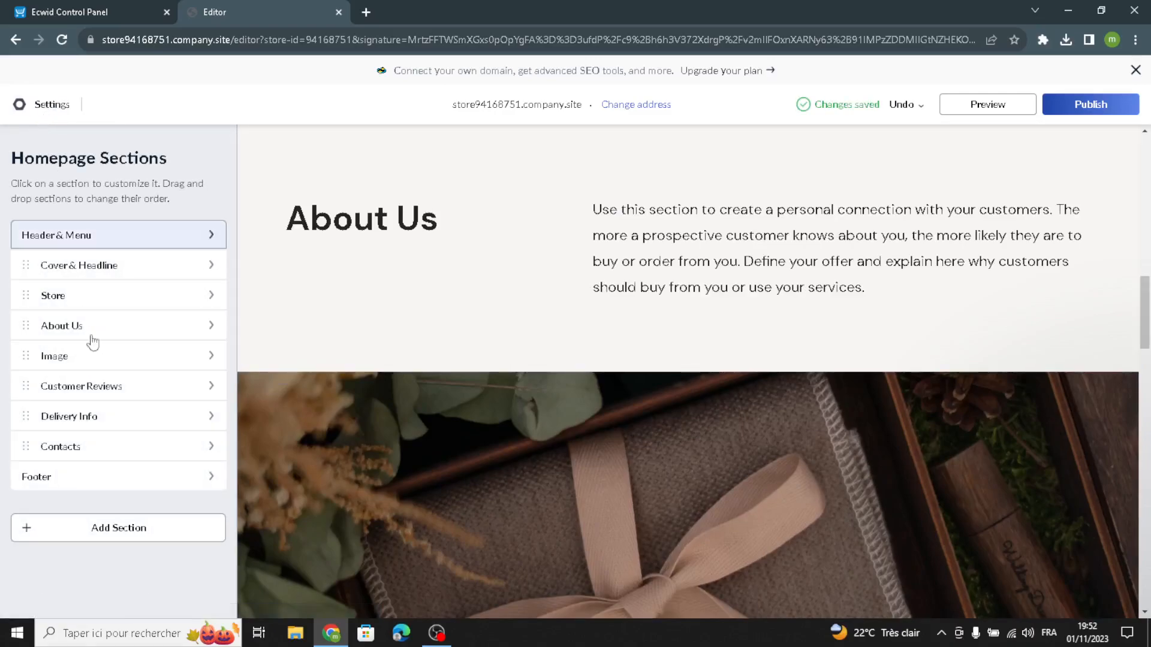
Examine the Image section's tagline, title, description and image content settings without entering anything.
click(114, 358)
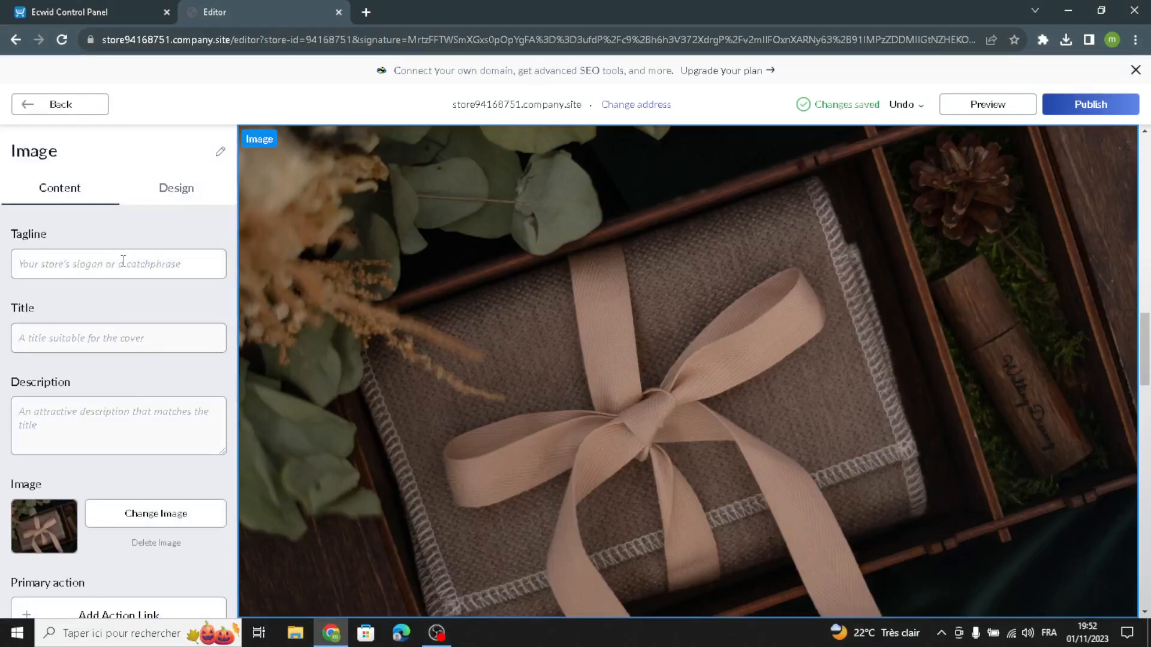
click(69, 270)
click(61, 327)
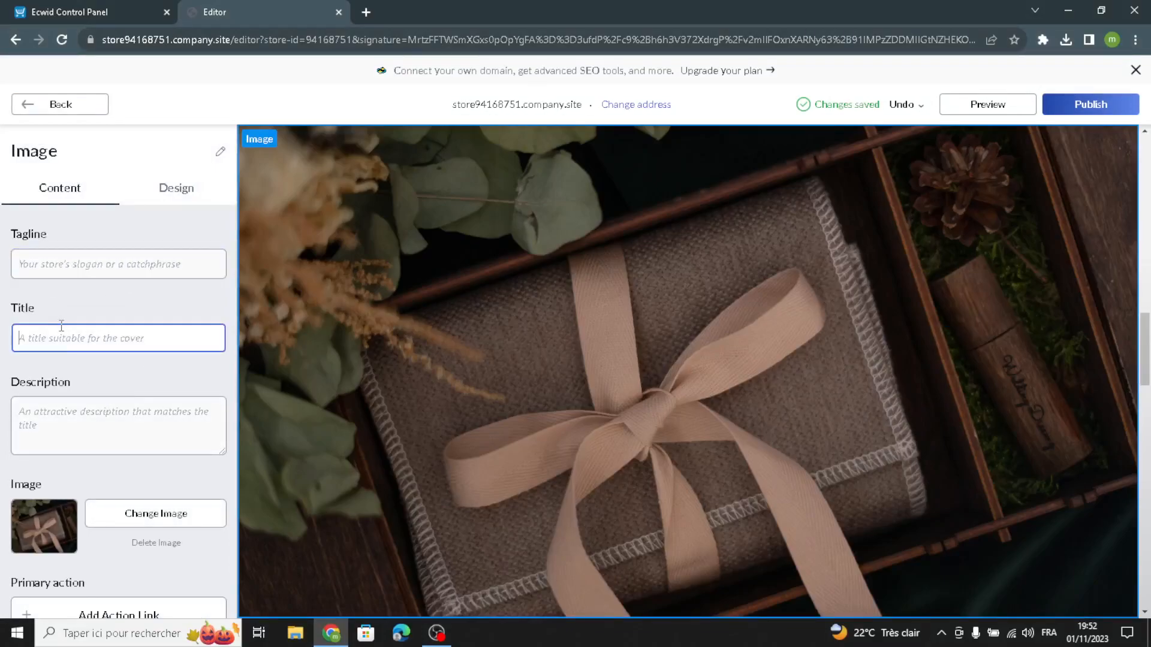
click(67, 434)
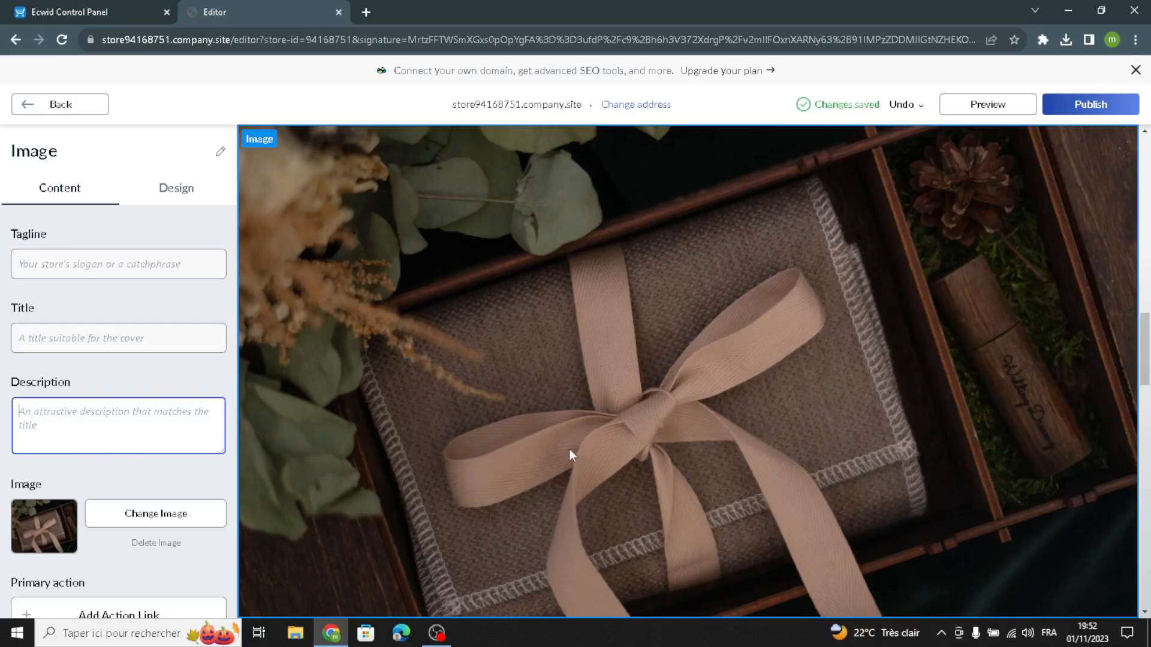
scroll(571, 454, down, 5)
scroll(512, 292, up, 3)
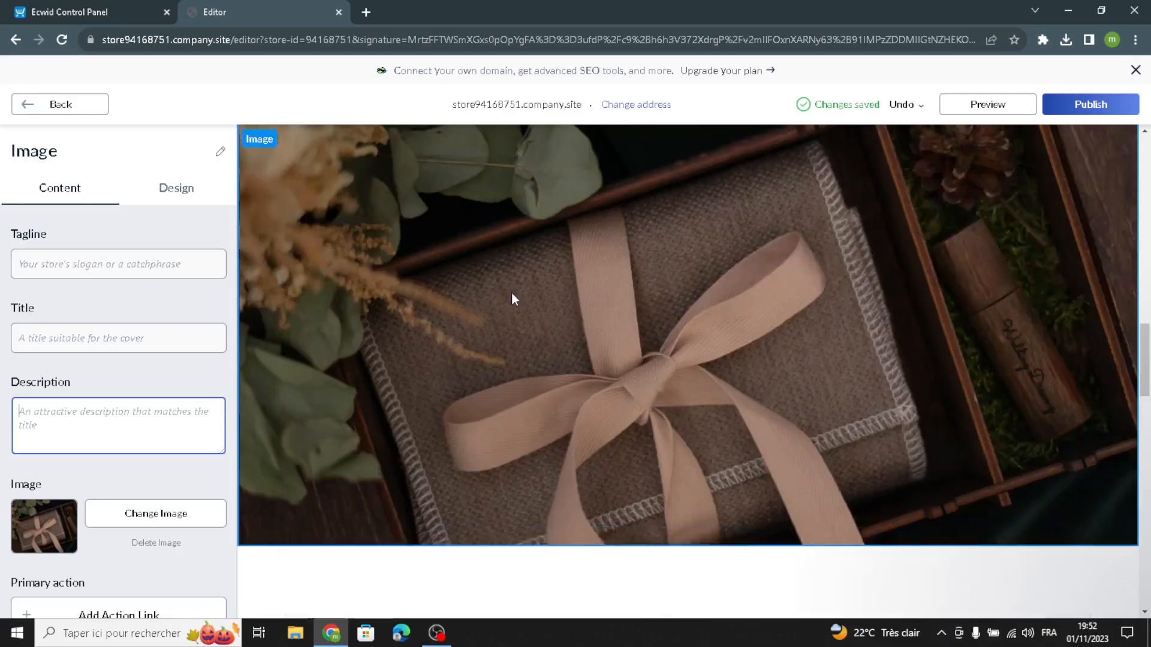
scroll(654, 362, down, 5)
scroll(616, 308, up, 5)
Try several Image section layouts, settle on the one with text below a framed image, and return to the homepage sections.
click(200, 191)
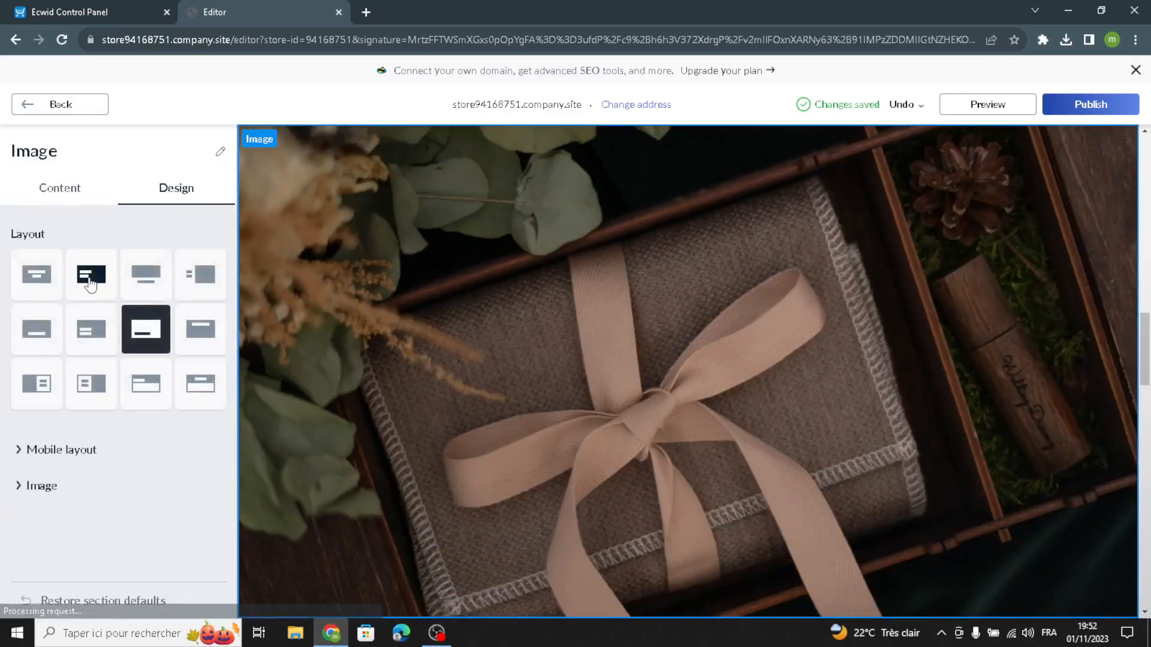
click(21, 263)
click(51, 334)
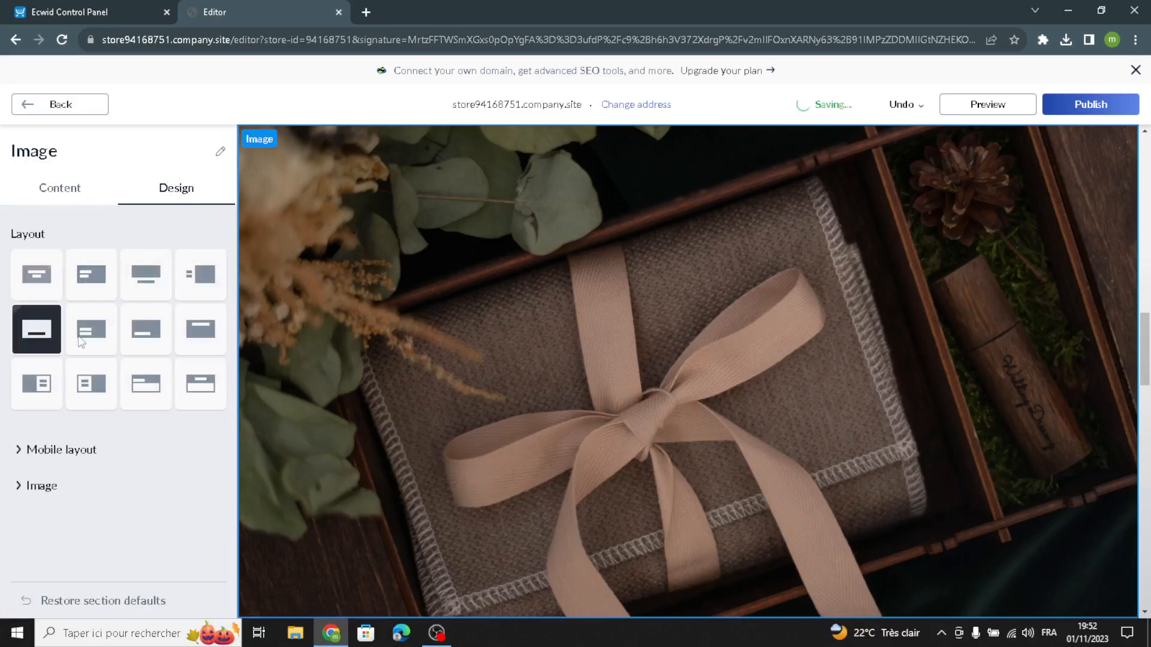
click(128, 350)
click(114, 383)
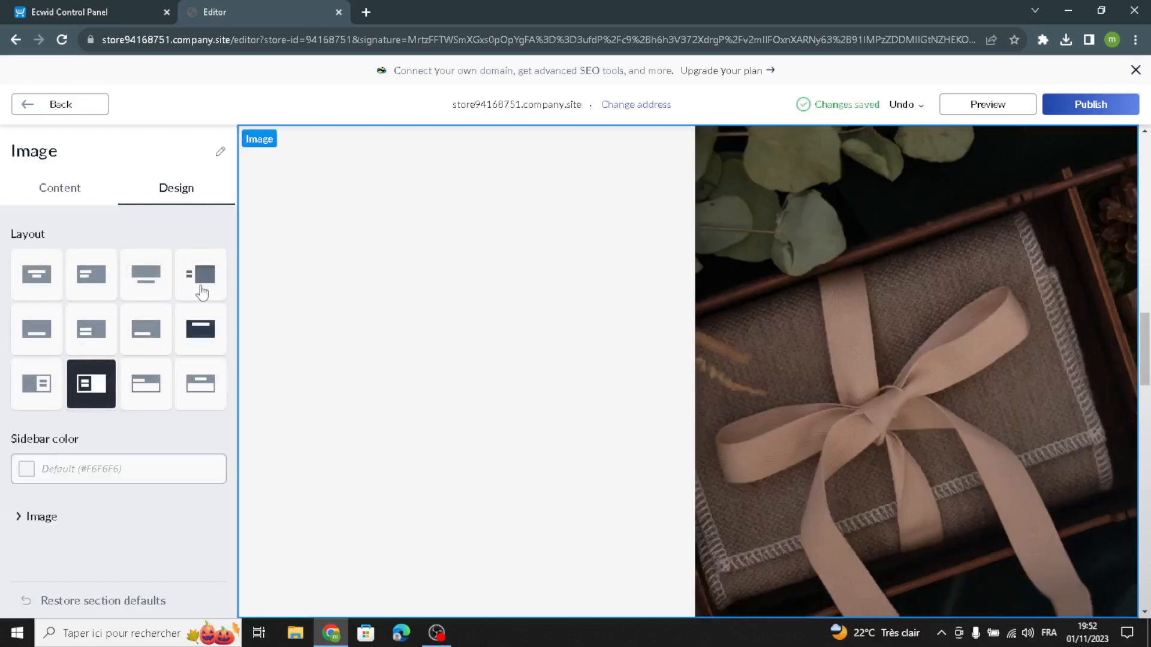
click(200, 287)
click(159, 294)
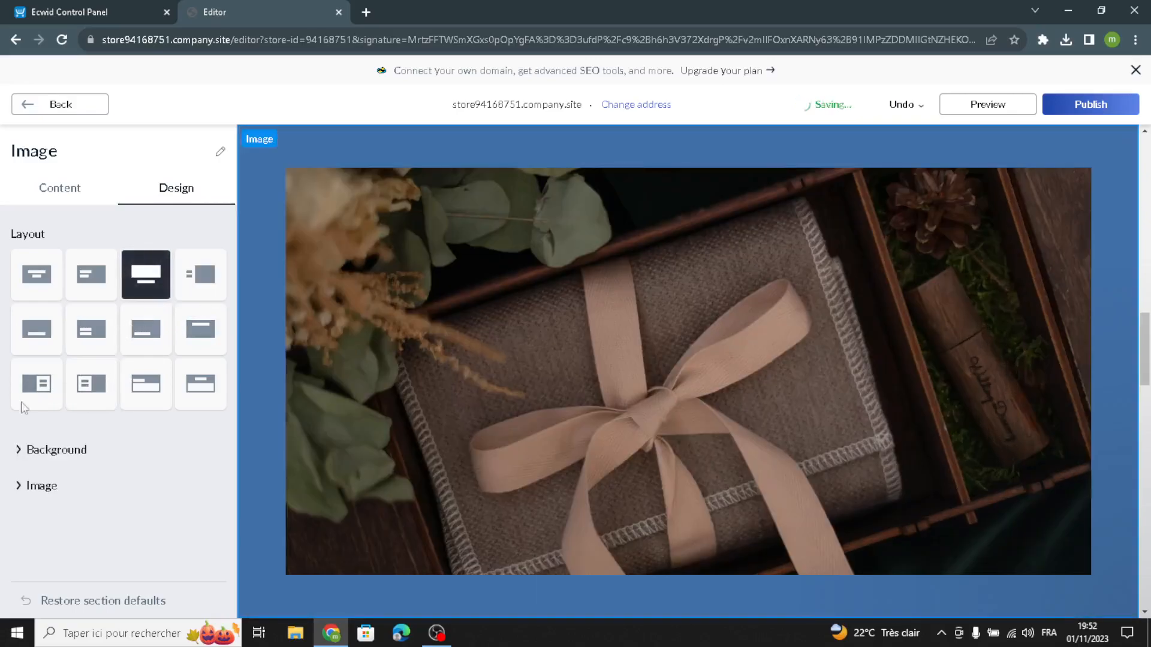
click(57, 193)
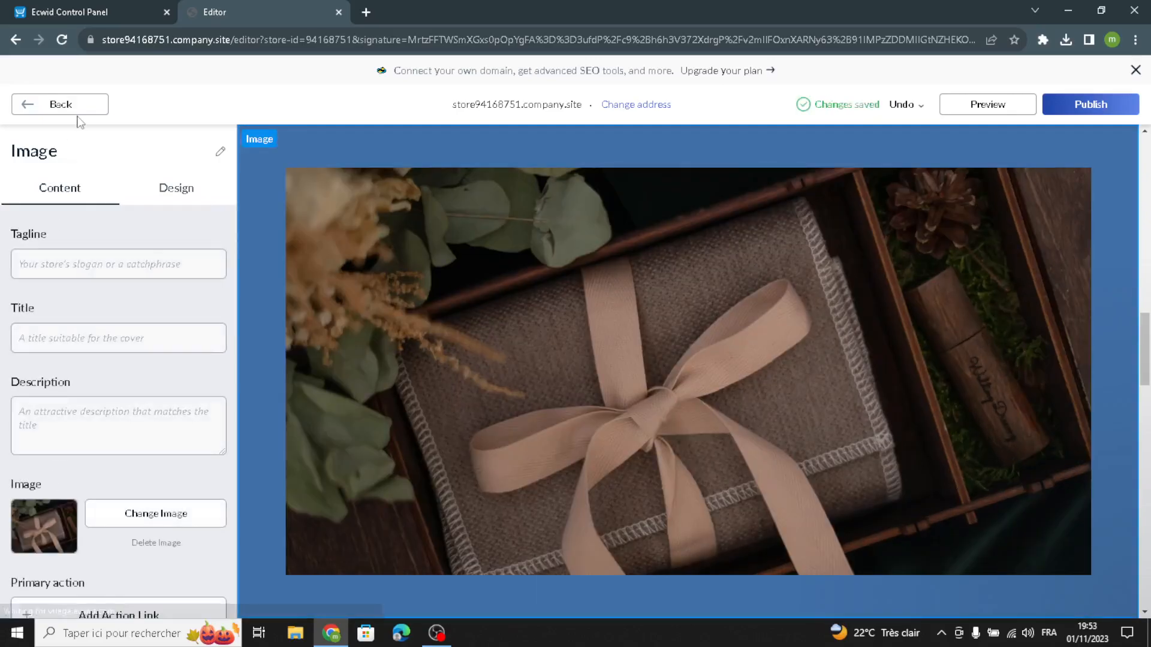
click(85, 105)
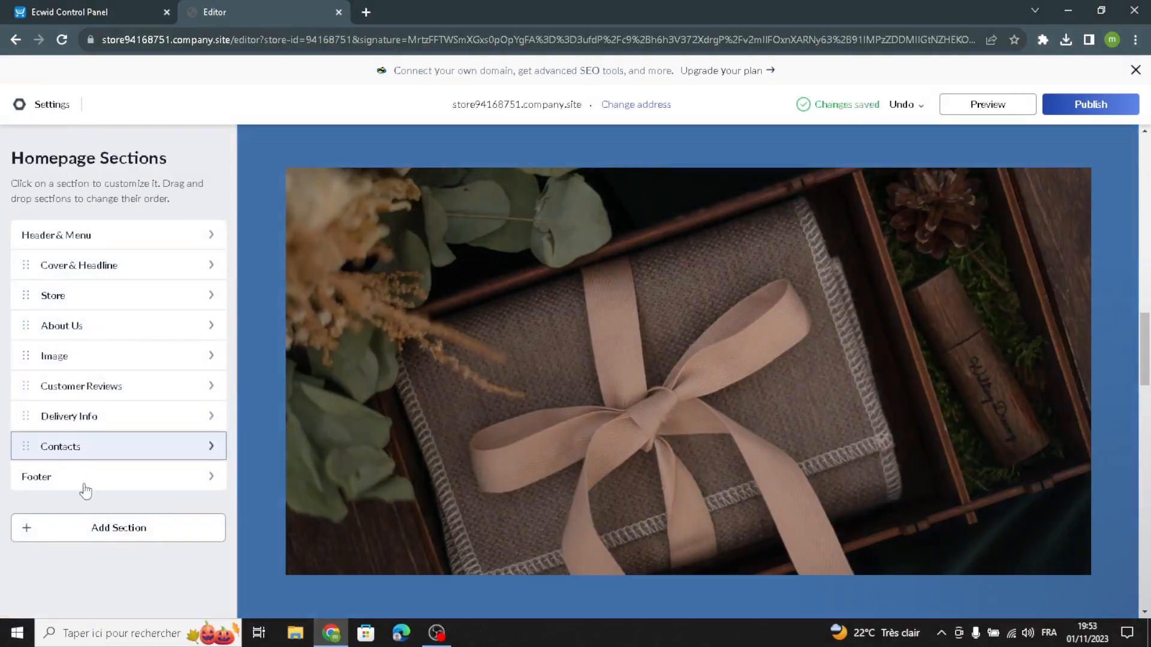
Title the Customer Reviews section "Customer reviews" and add a third review with its placeholder text and five-star rating.
click(98, 389)
click(58, 263)
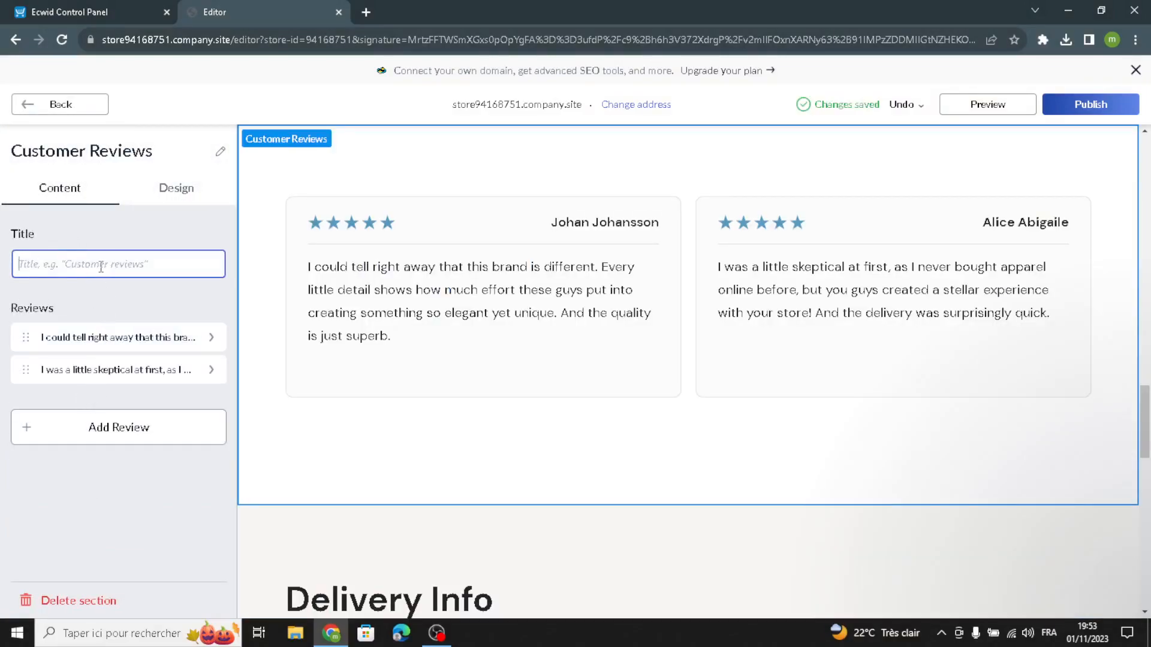
text(Cus)
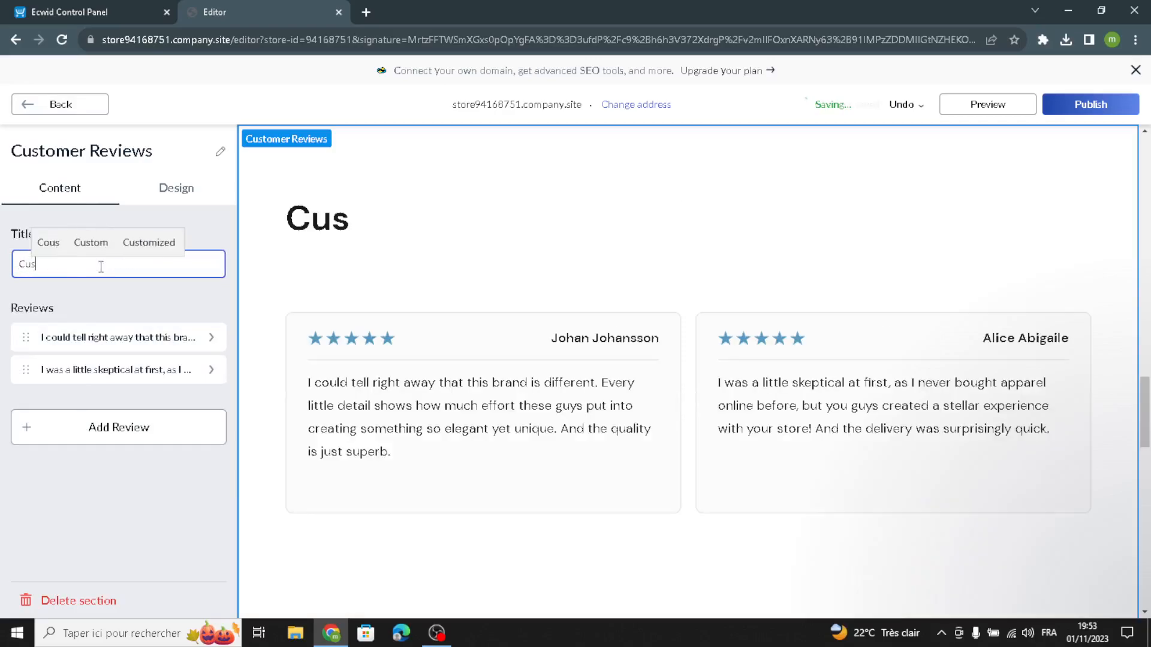
text(tomer rev)
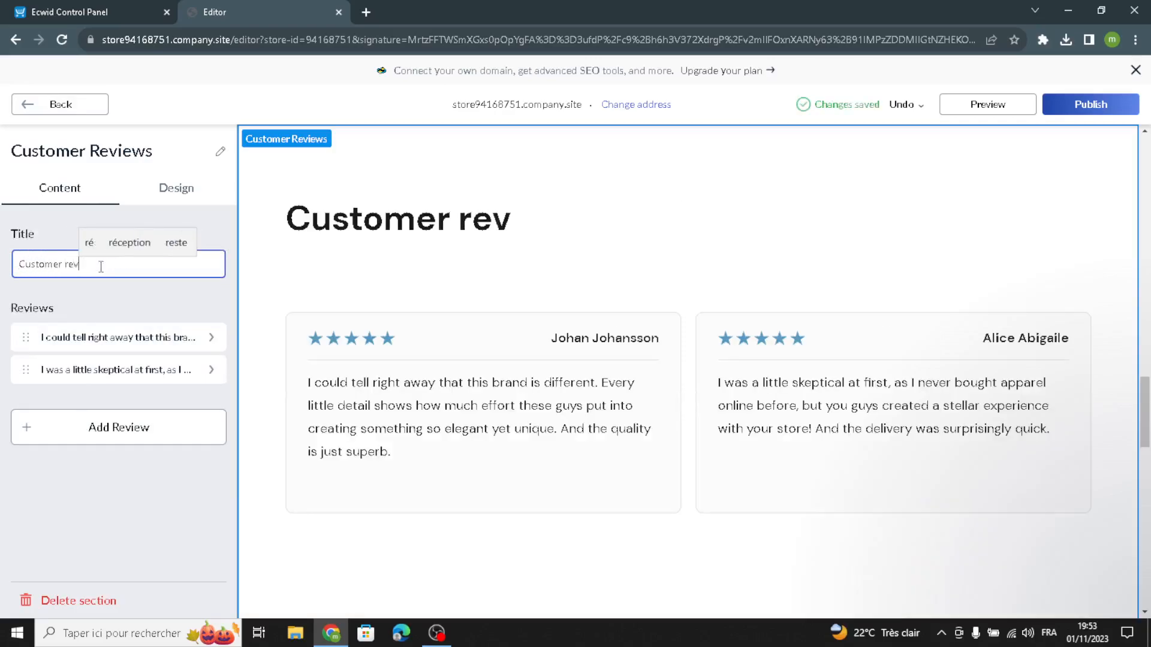
text(iews)
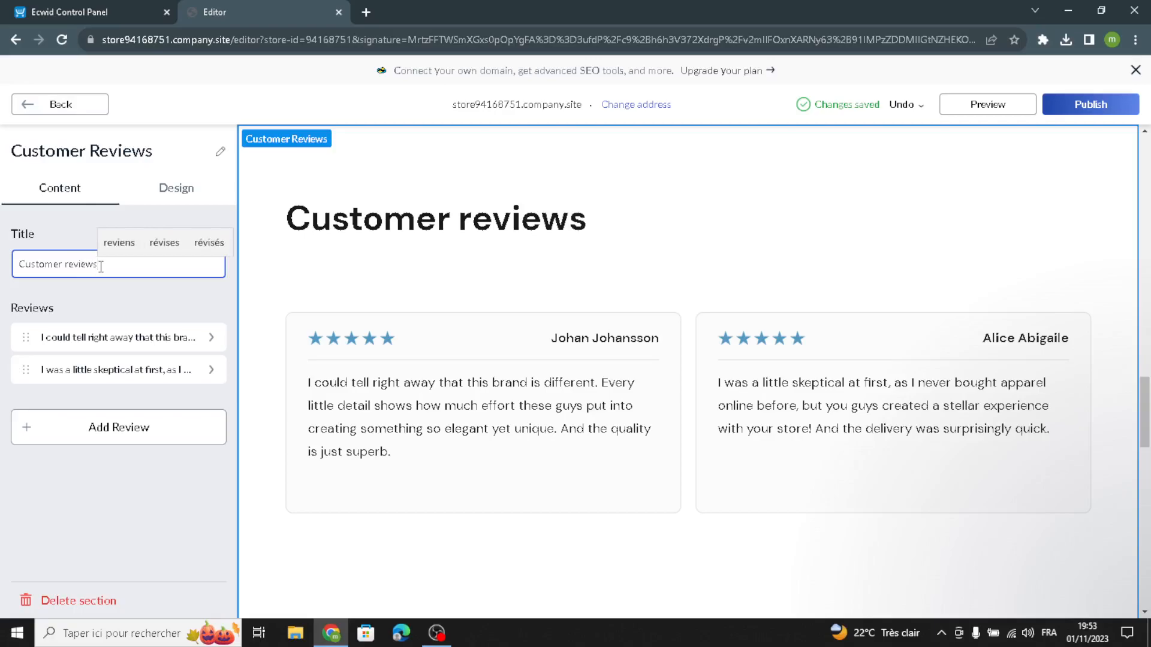
click(91, 437)
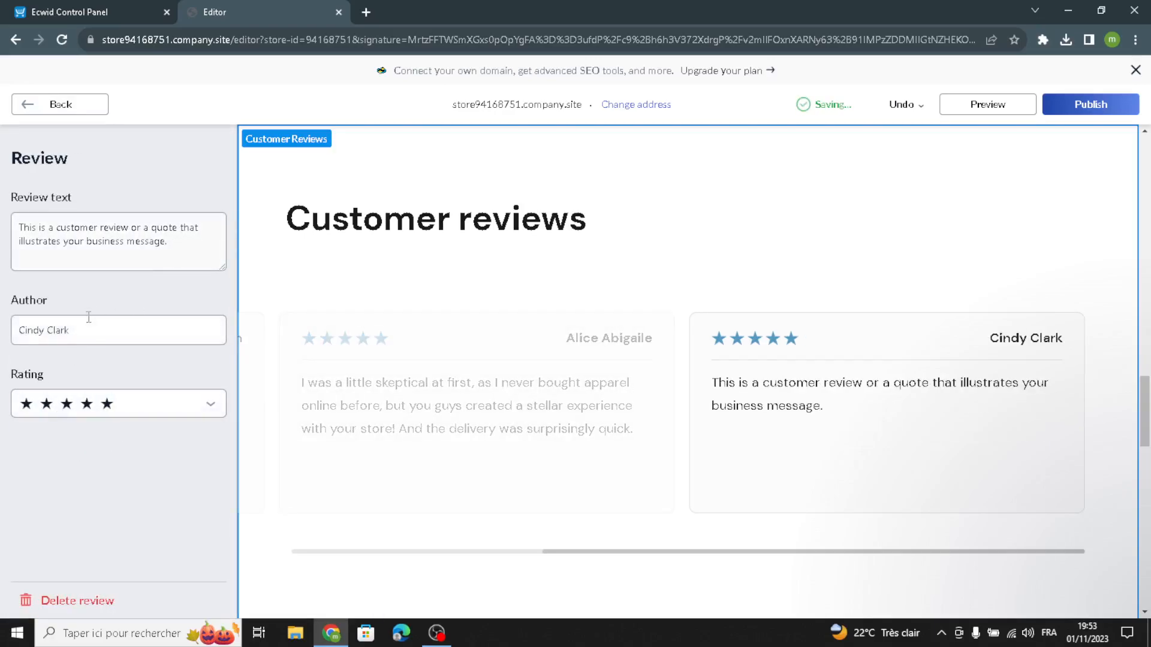
click(52, 112)
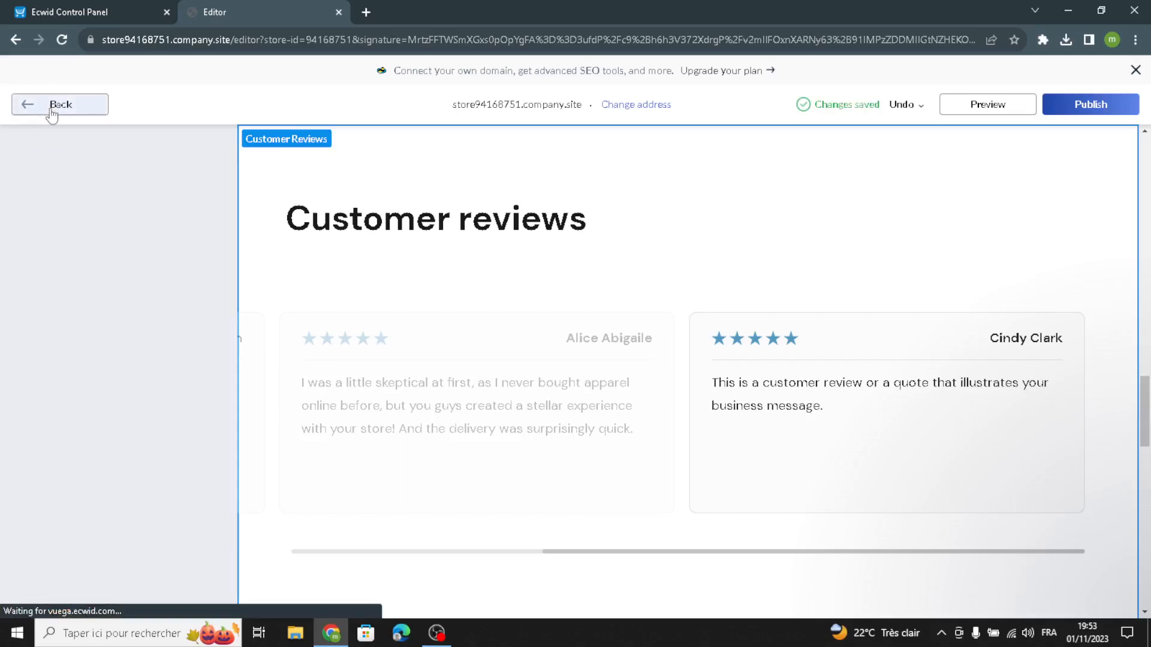
Try the single-quote layout for Customer Reviews, settle on the staggered three-column card grid, and return to the homepage sections.
click(166, 192)
click(27, 336)
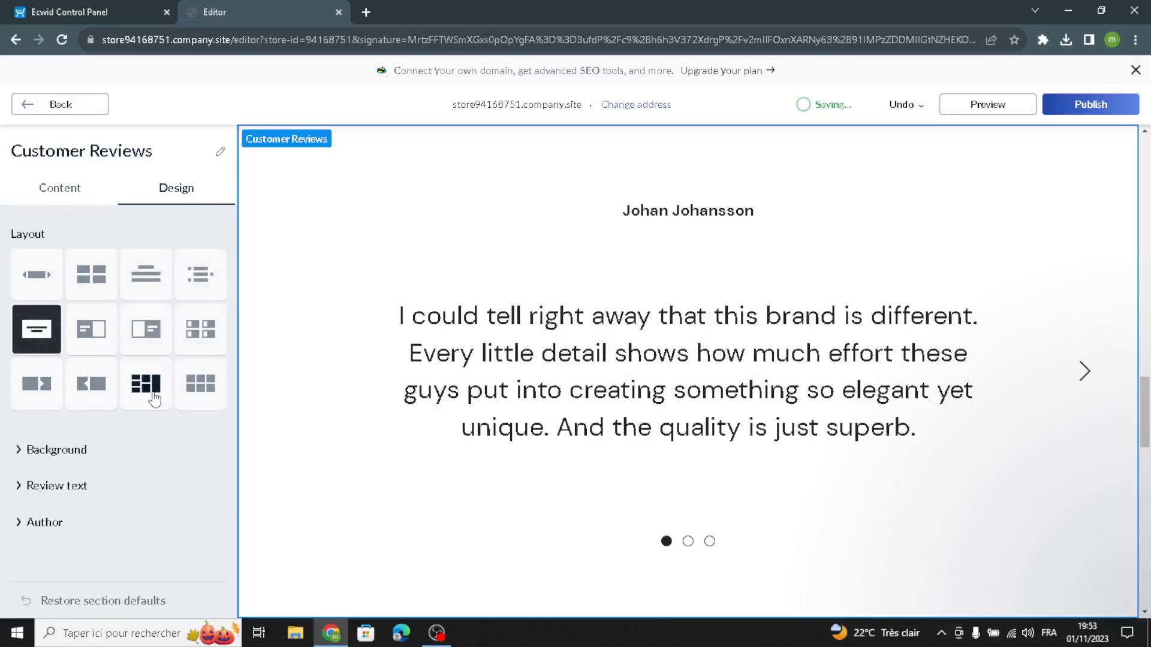
click(154, 396)
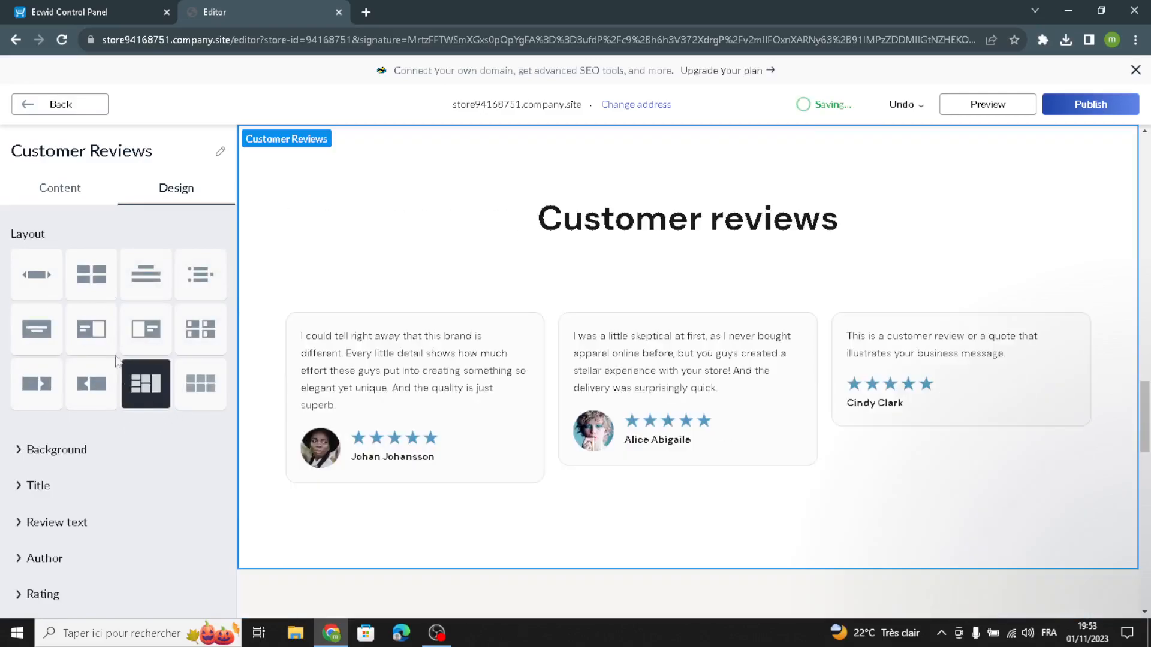
click(78, 104)
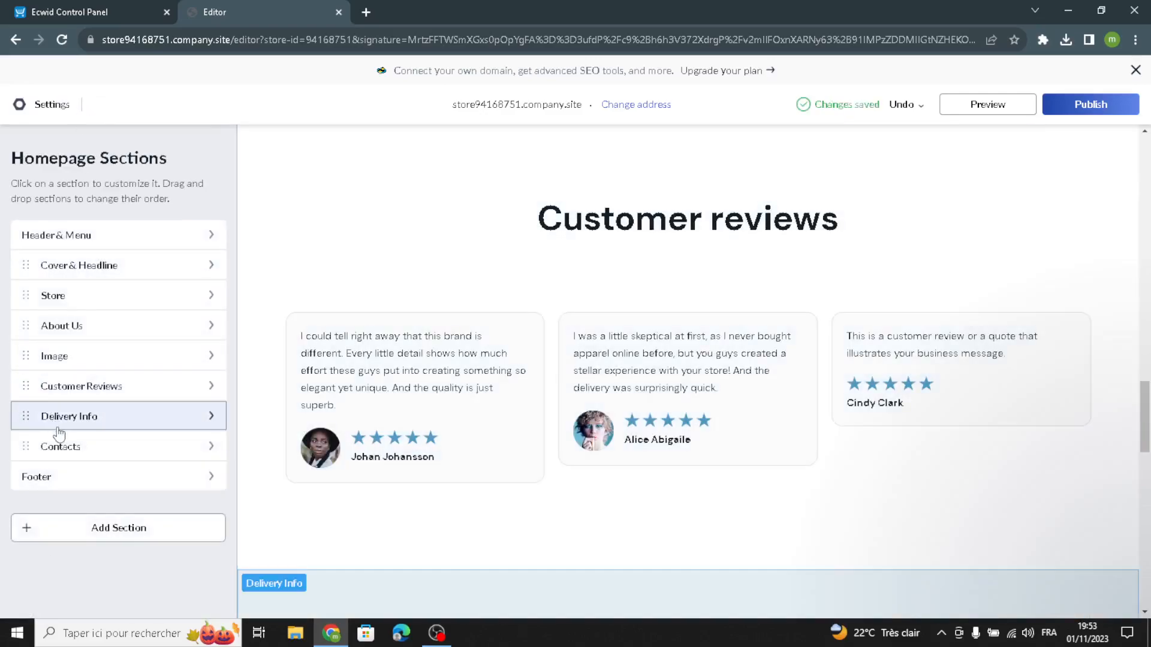
Review the Delivery Info section's title, subtitle and description, and delete the section from the homepage.
click(59, 426)
drag(89, 264, 3, 298)
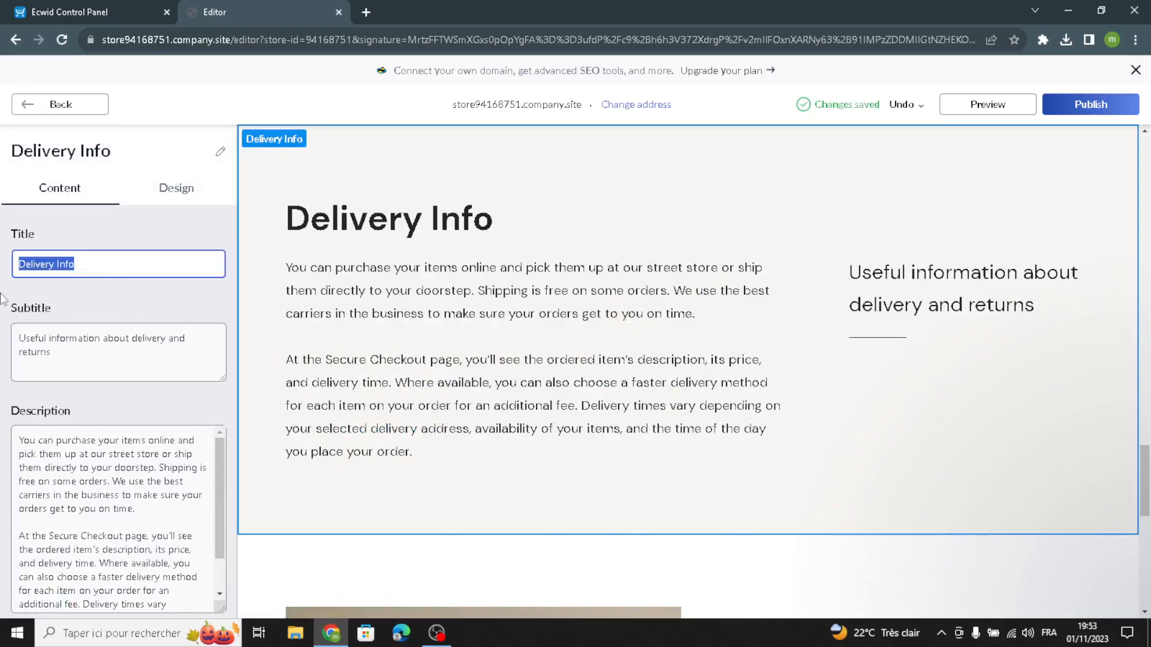
drag(157, 376, 6, 333)
scroll(104, 516, down, 3)
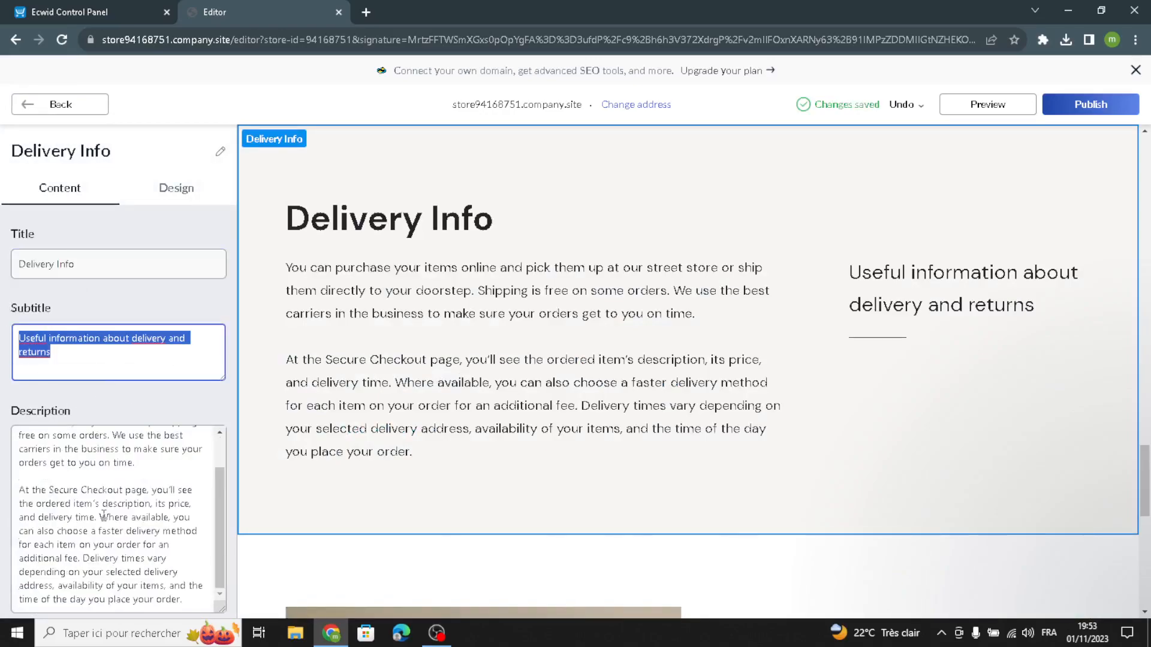
drag(186, 548, 9, 304)
scroll(269, 492, down, 6)
scroll(191, 492, down, 2)
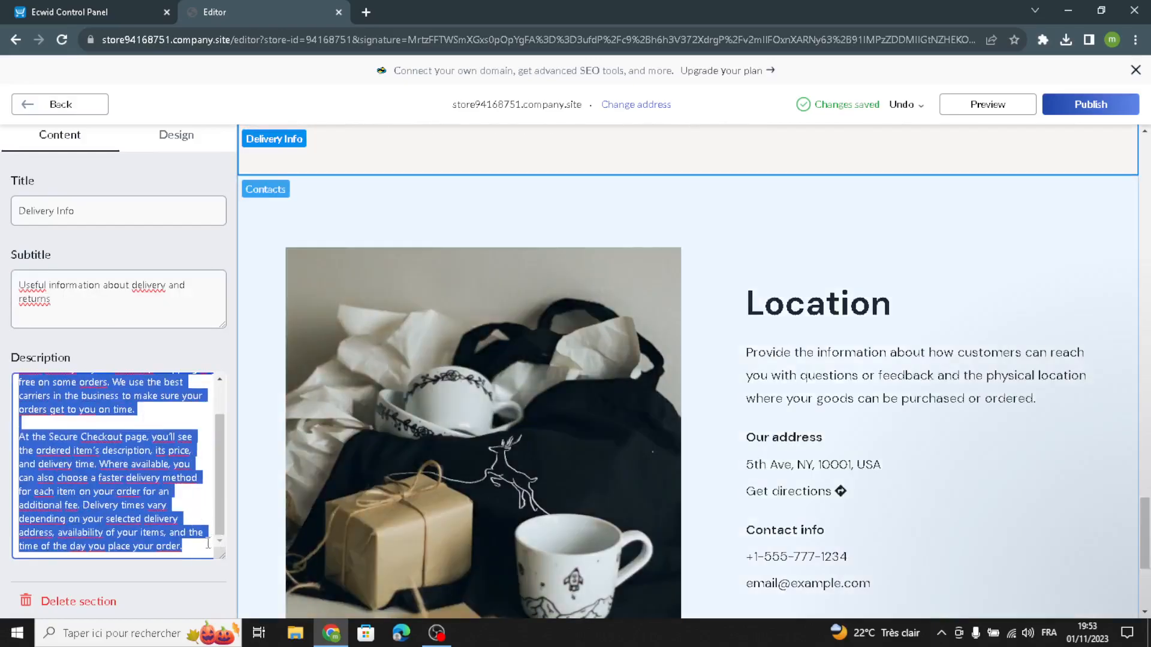
click(172, 594)
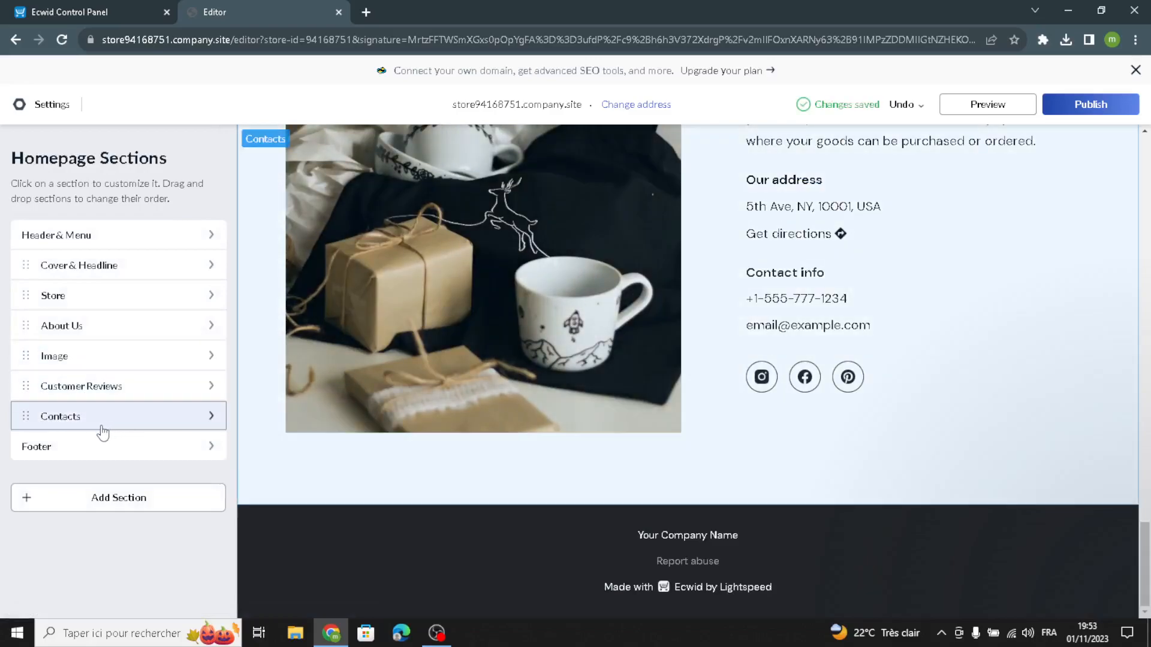
Examine the Contacts section's content and its address settings, including the Google Maps postal address option, without changing anything.
click(103, 431)
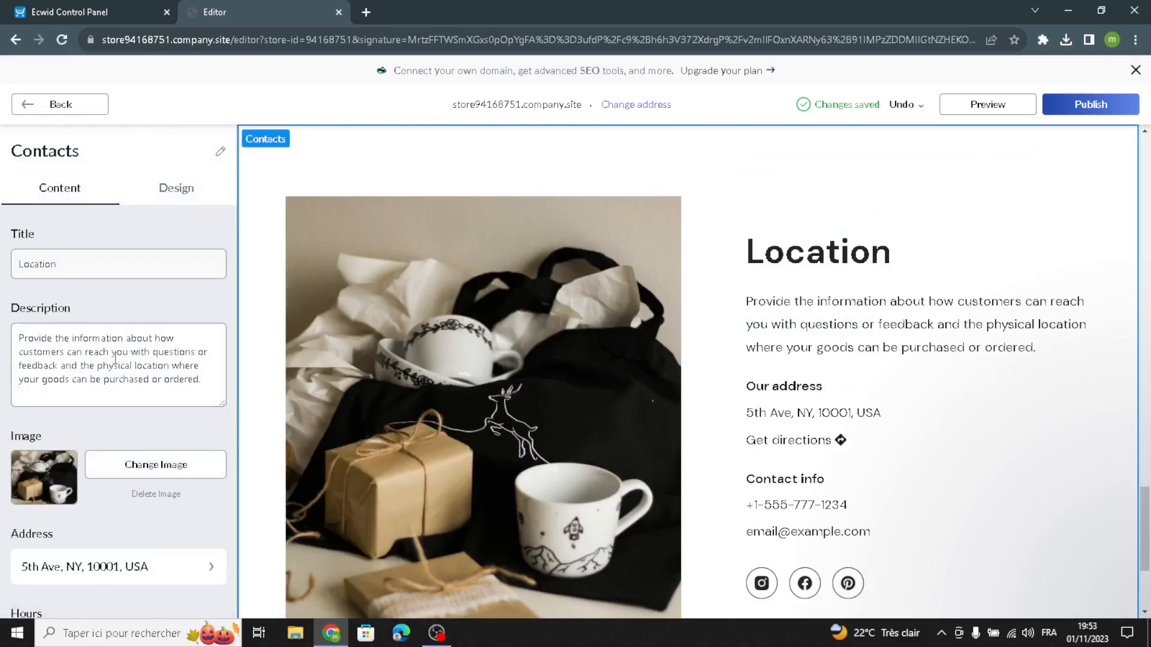
scroll(155, 424, down, 2)
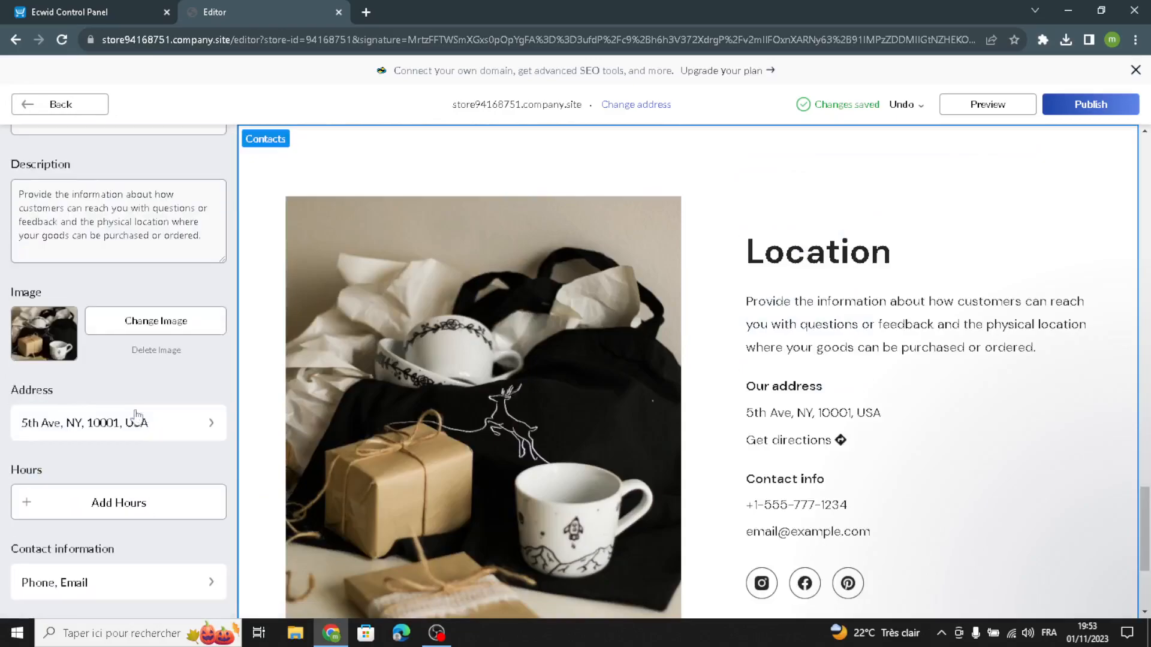
click(112, 436)
click(76, 105)
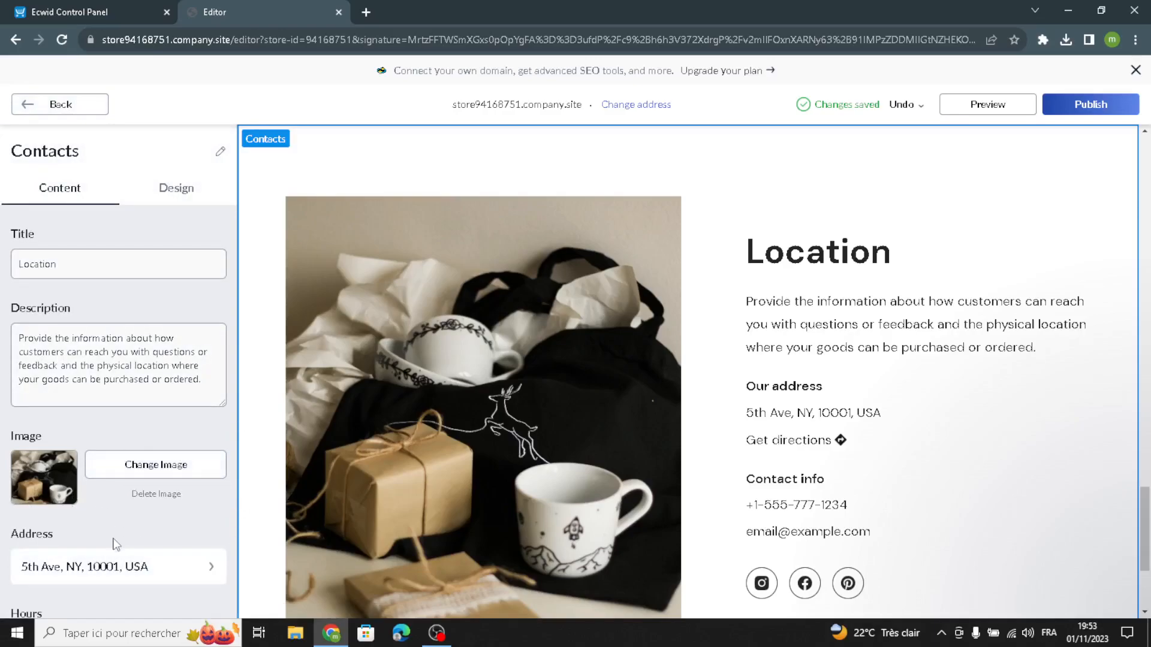
click(126, 565)
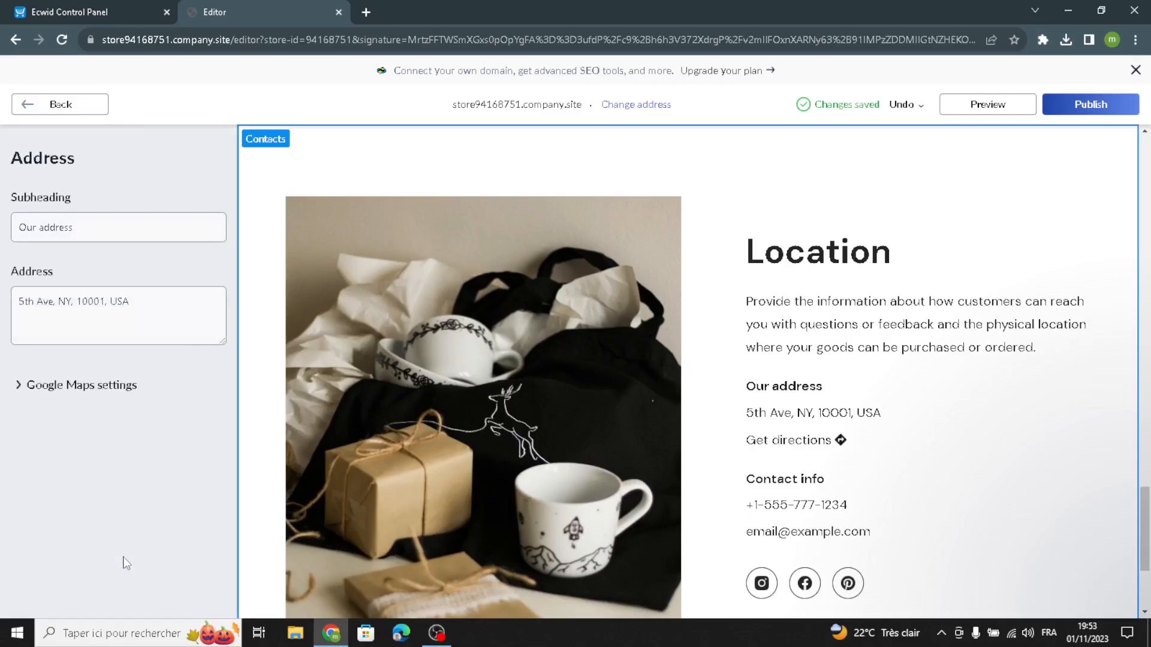
click(66, 384)
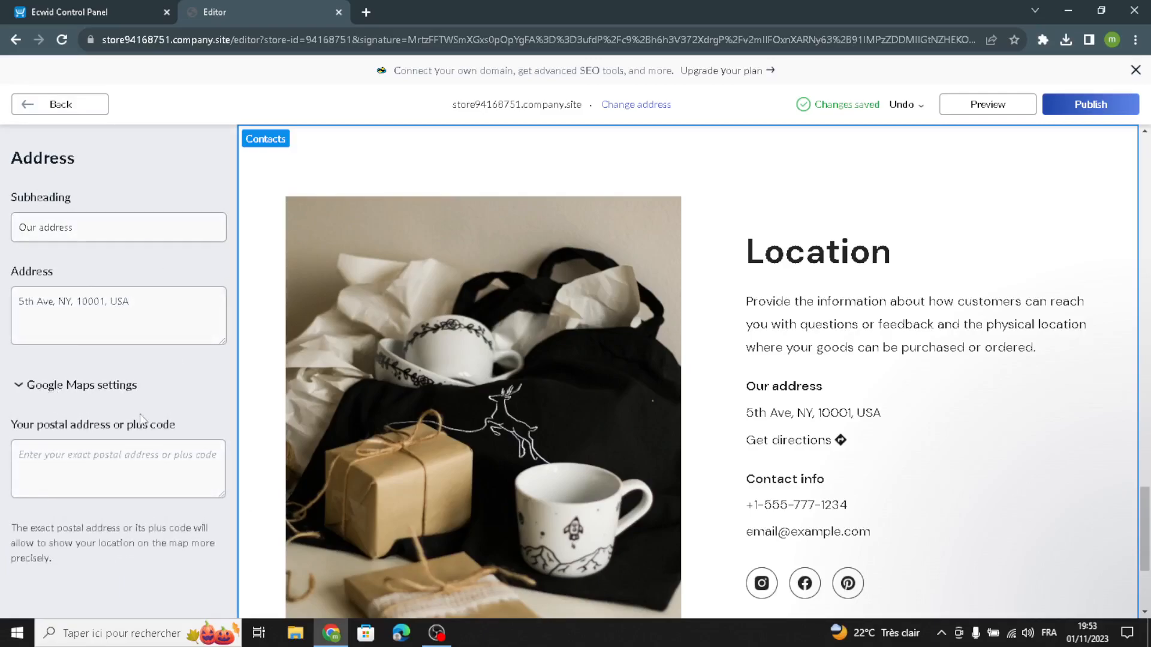
click(54, 111)
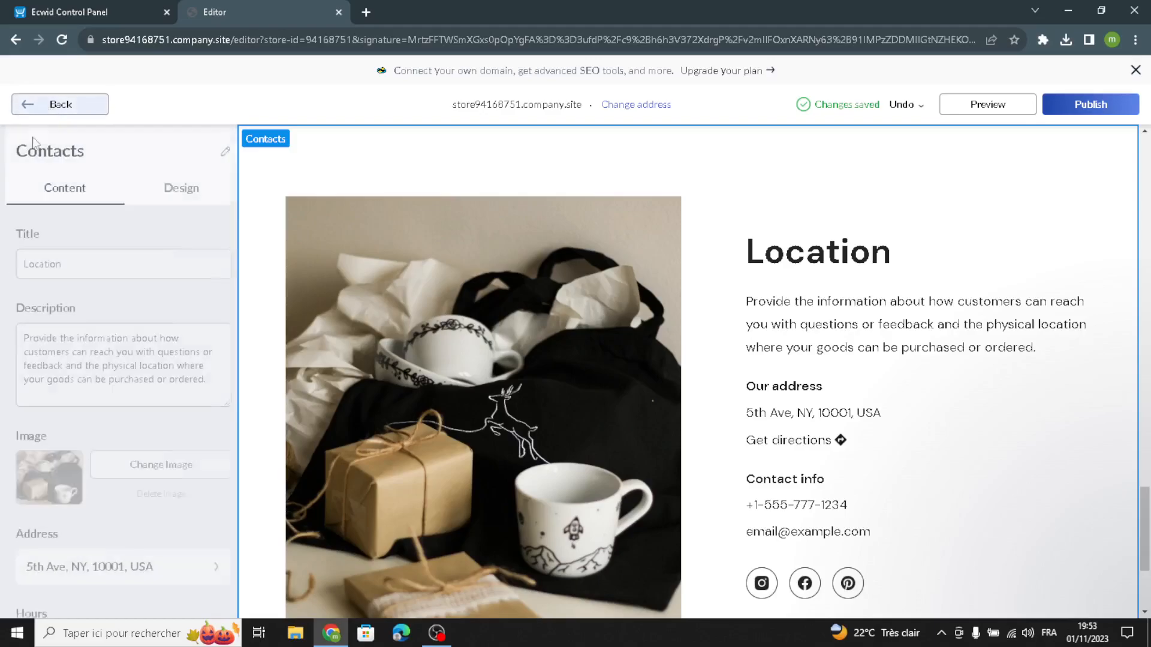
Add store hours to the Contacts section with the subheading "Open hours", leaving the note empty, and return to the section's content.
scroll(140, 534, down, 2)
click(111, 508)
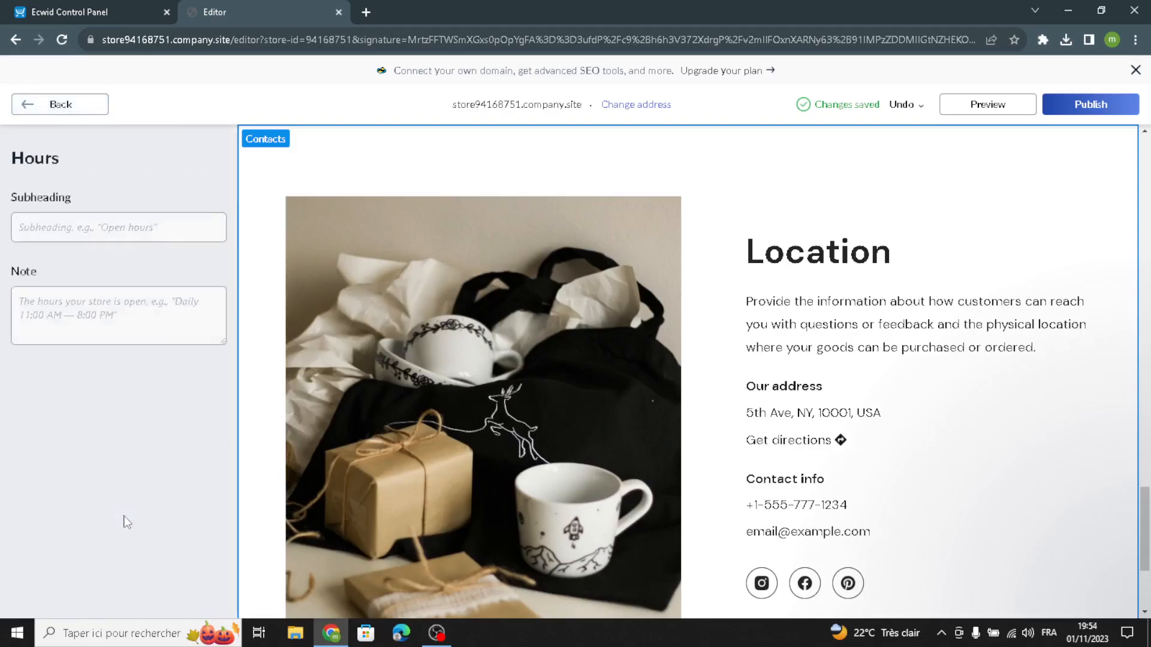
click(134, 234)
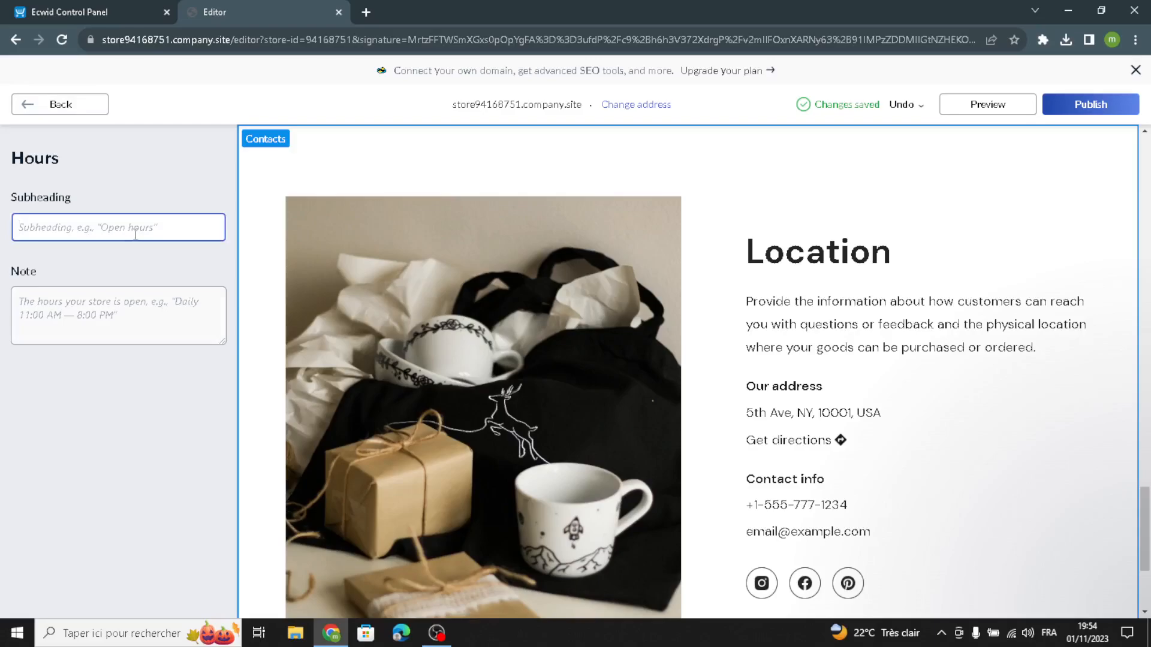
text(OPen hours)
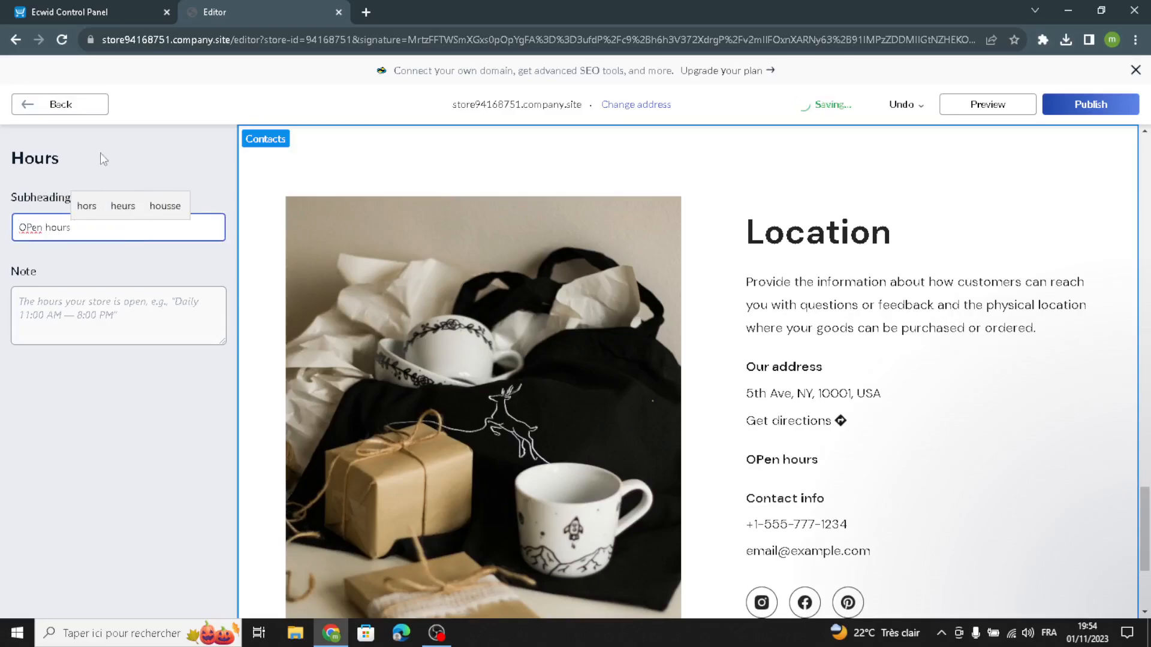
drag(31, 228, 27, 228)
text(p)
click(51, 104)
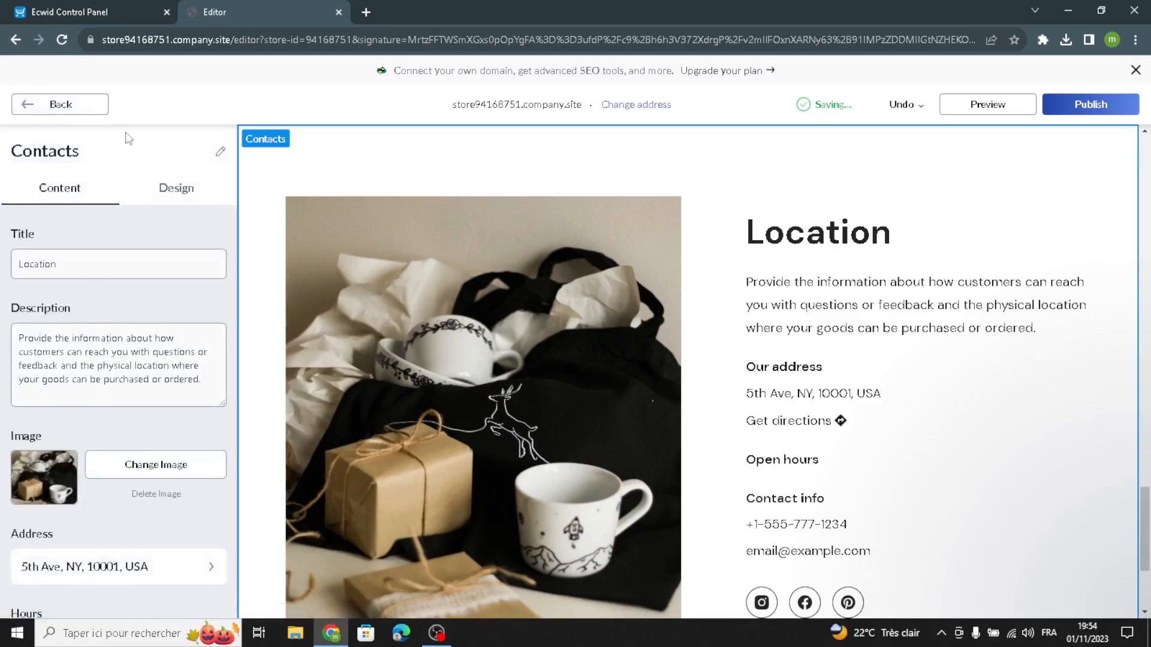
Switch the Contacts section to the layout with a text card over a full-width map, review its design settings, and return to the homepage sections.
scroll(96, 420, down, 6)
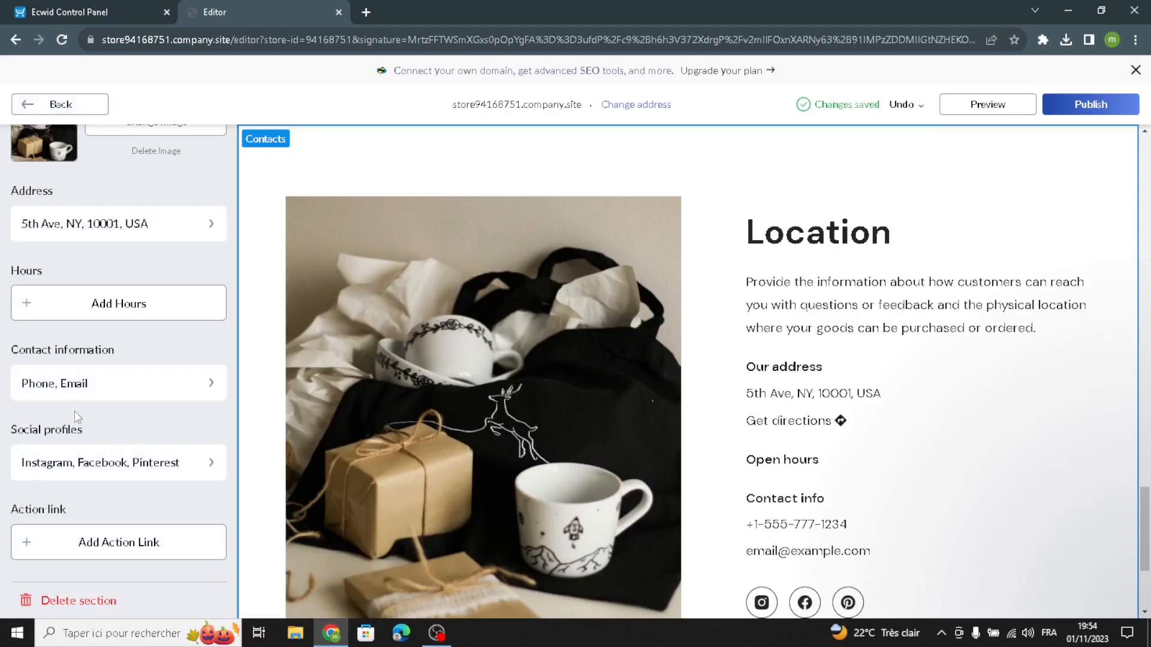
scroll(76, 416, up, 6)
click(175, 190)
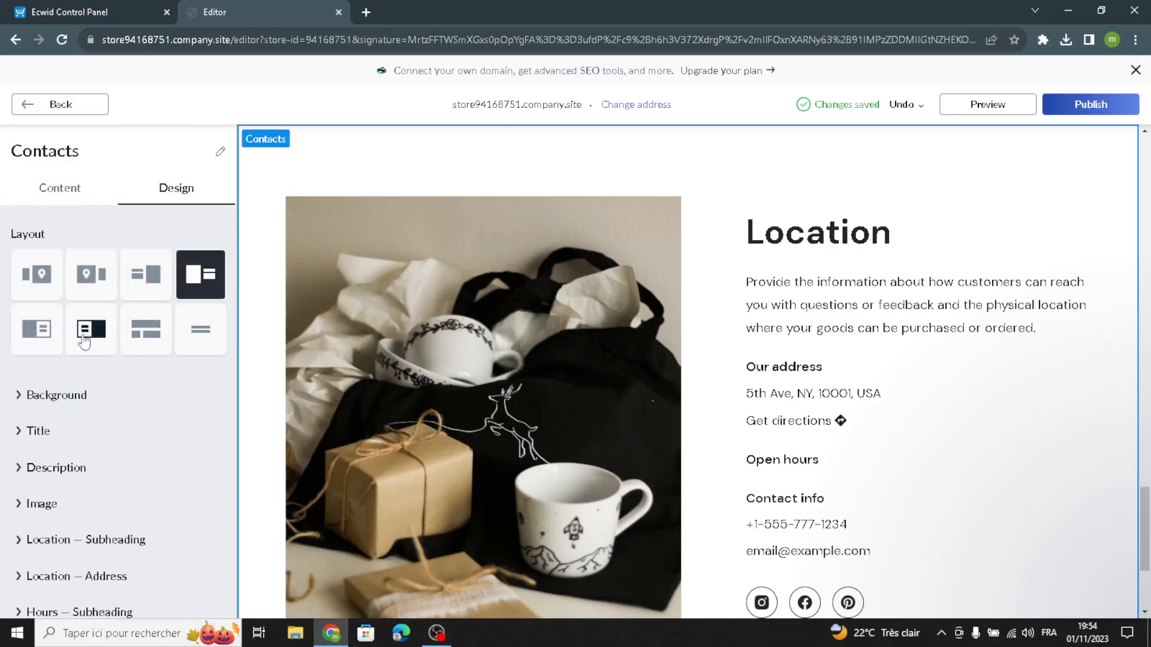
click(86, 335)
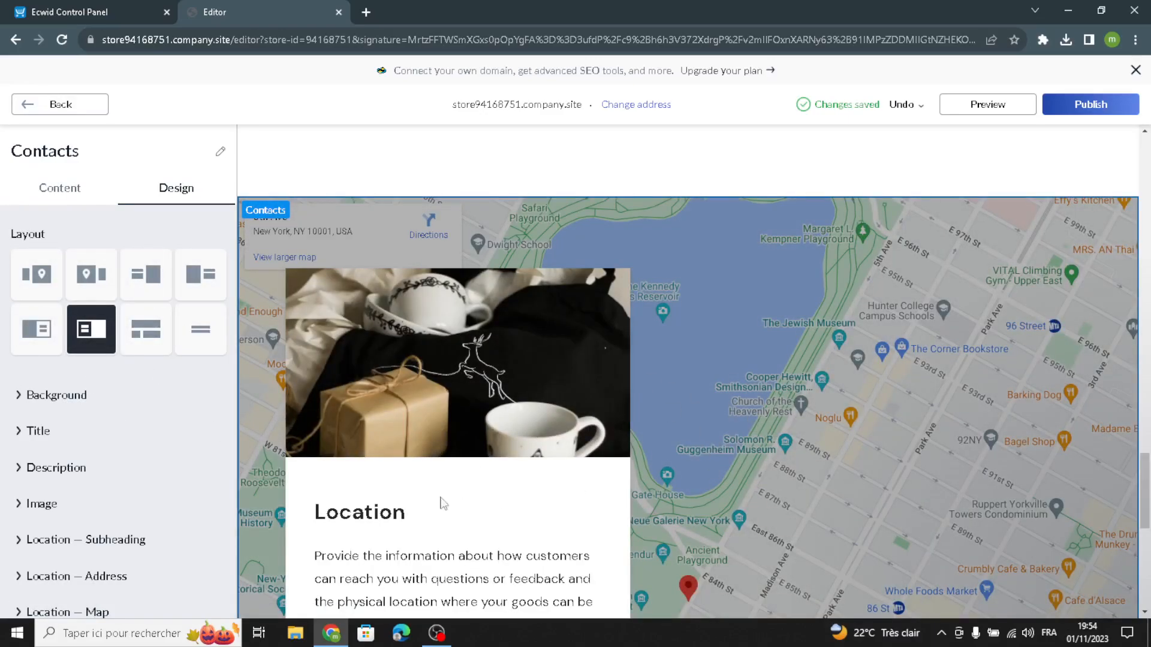
click(44, 105)
click(67, 426)
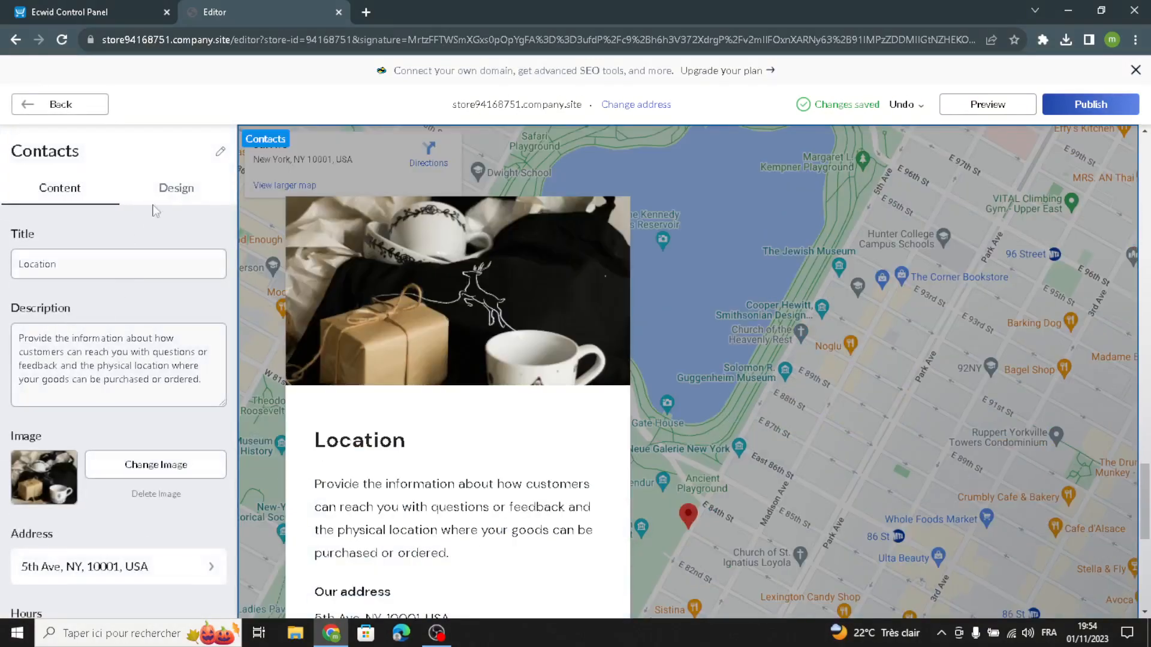
click(186, 201)
scroll(84, 443, down, 1)
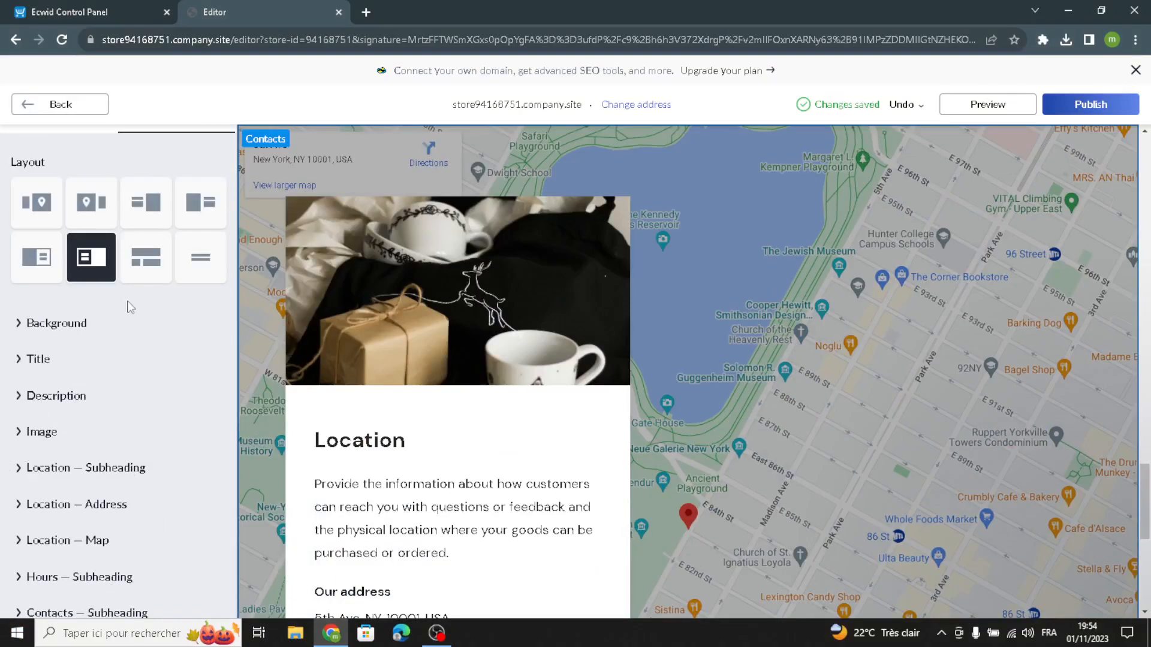
click(60, 105)
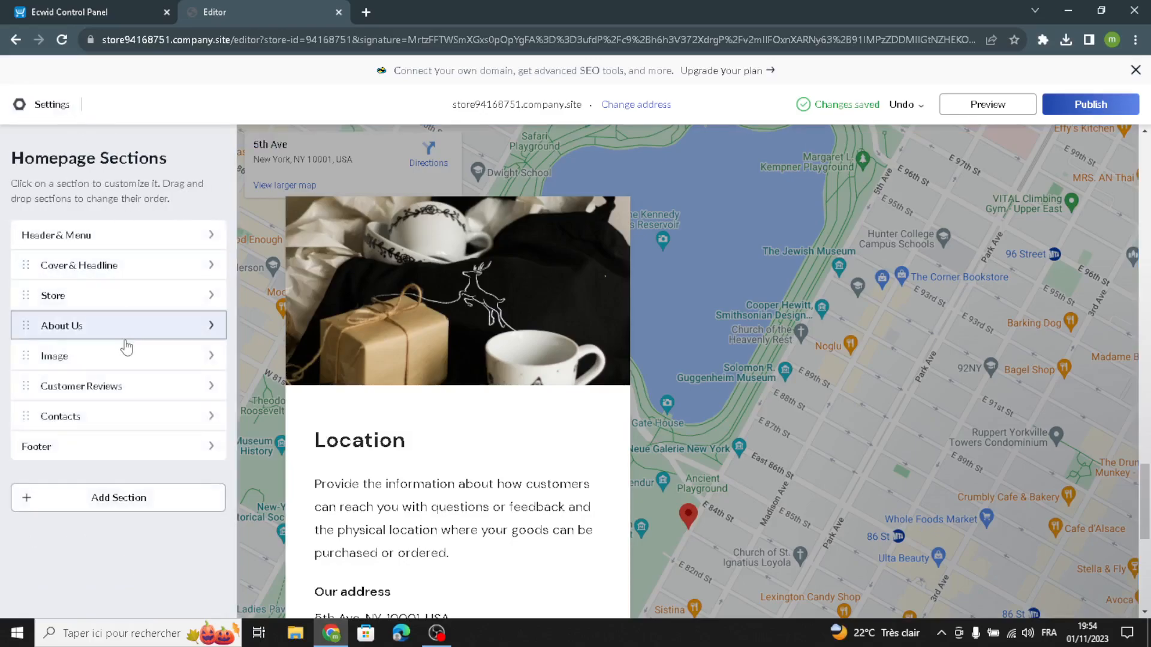
Replace the Footer's copyright text with "GiftyBits", check its design settings, and return to the homepage sections.
click(65, 457)
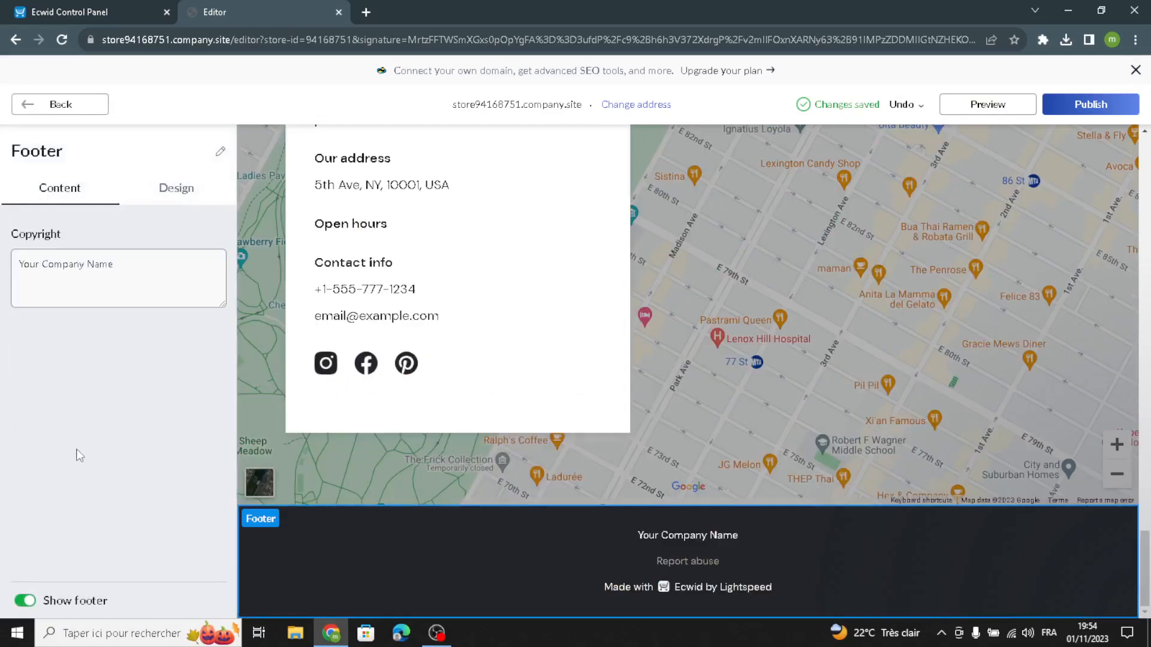
drag(133, 279, 3, 255)
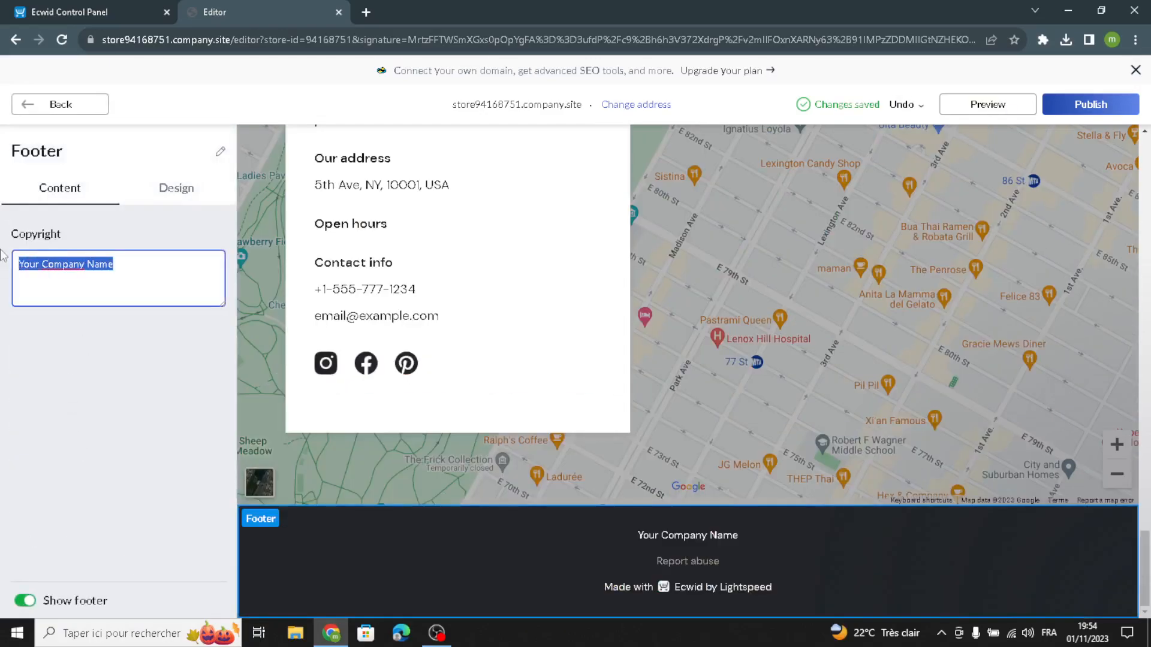
text(GiftyBits)
click(21, 346)
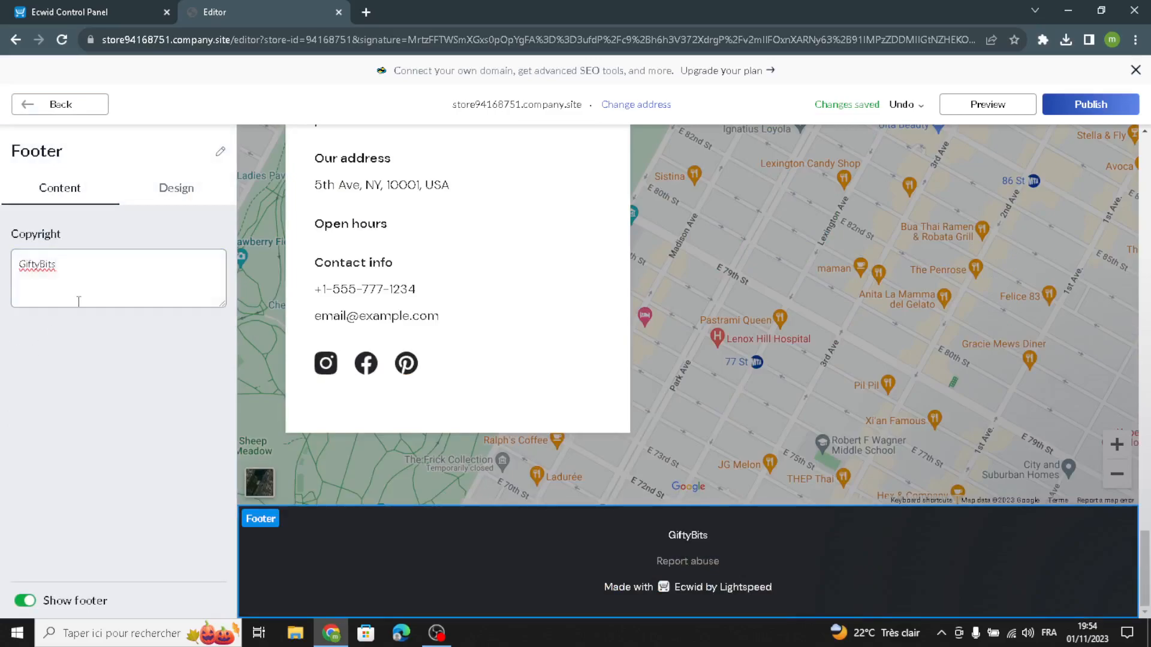
click(179, 189)
click(60, 104)
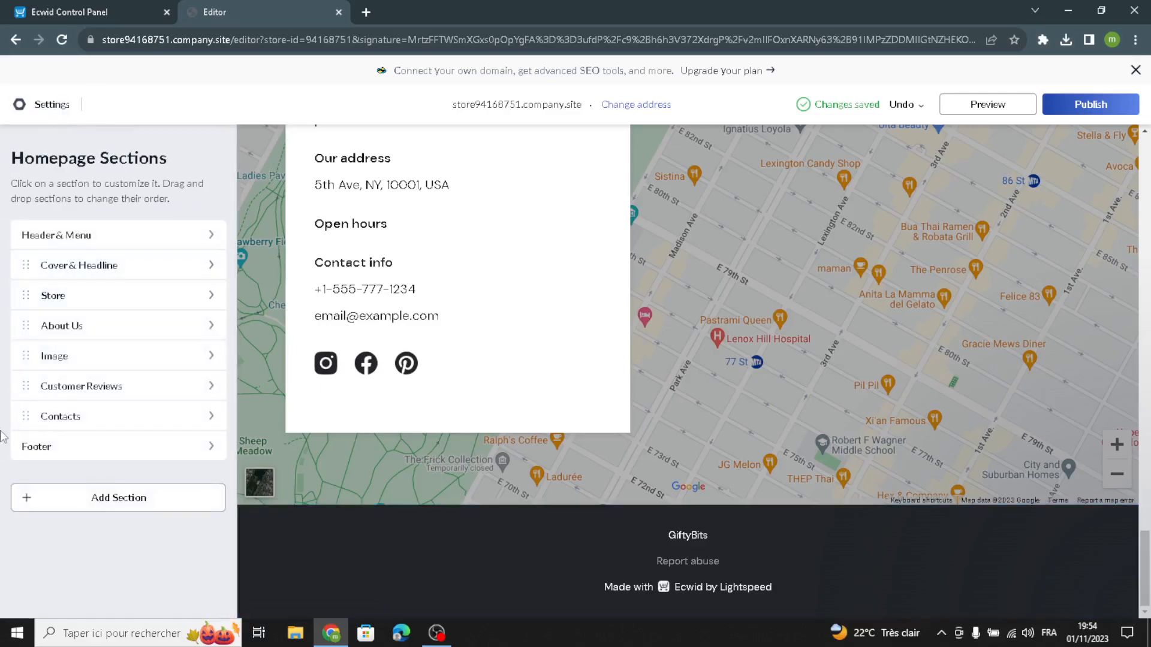
Look over the section types available to add without adding one, review the homepage, and publish the site.
click(84, 504)
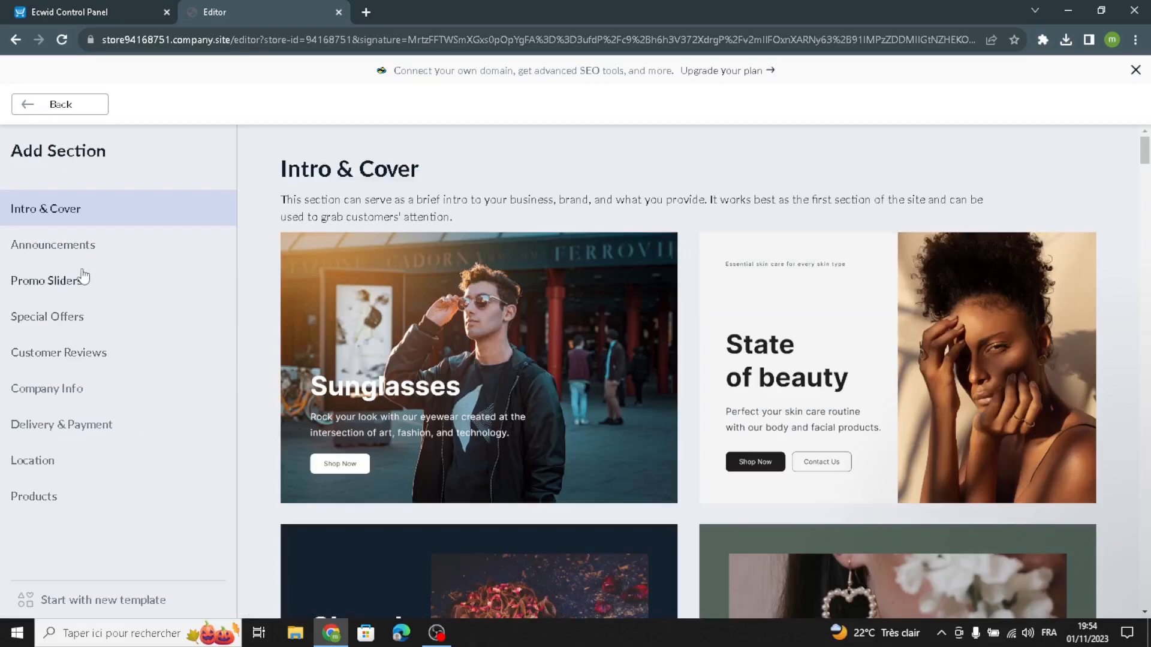
click(93, 114)
scroll(1072, 432, up, 12)
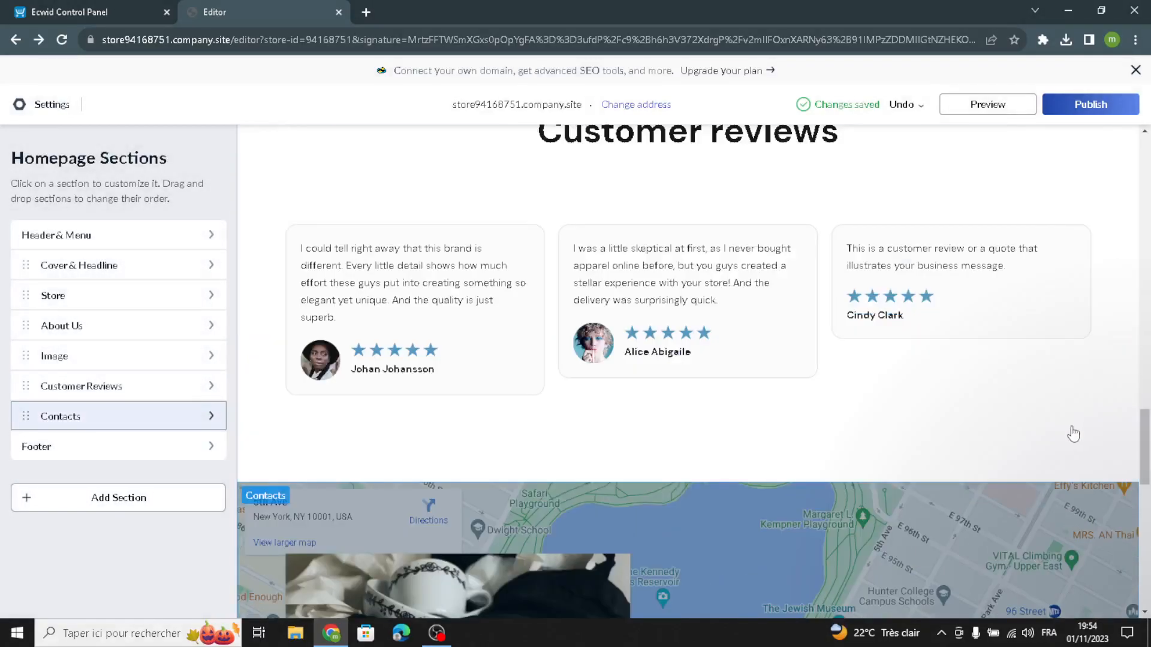
scroll(1073, 433, up, 10)
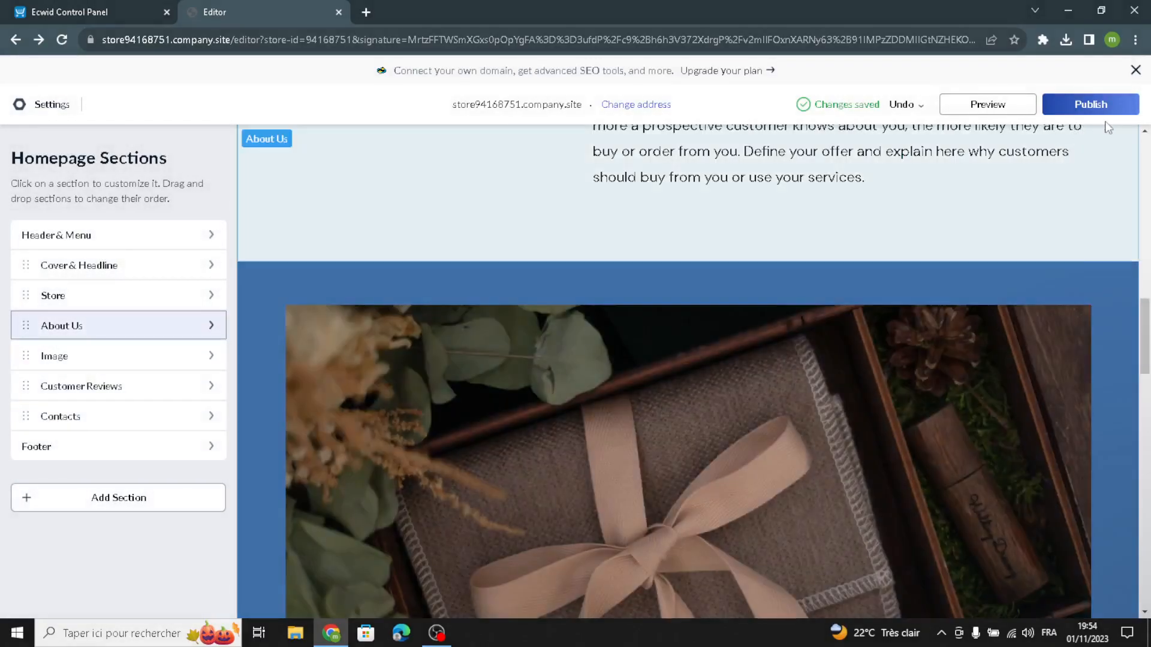
click(1113, 113)
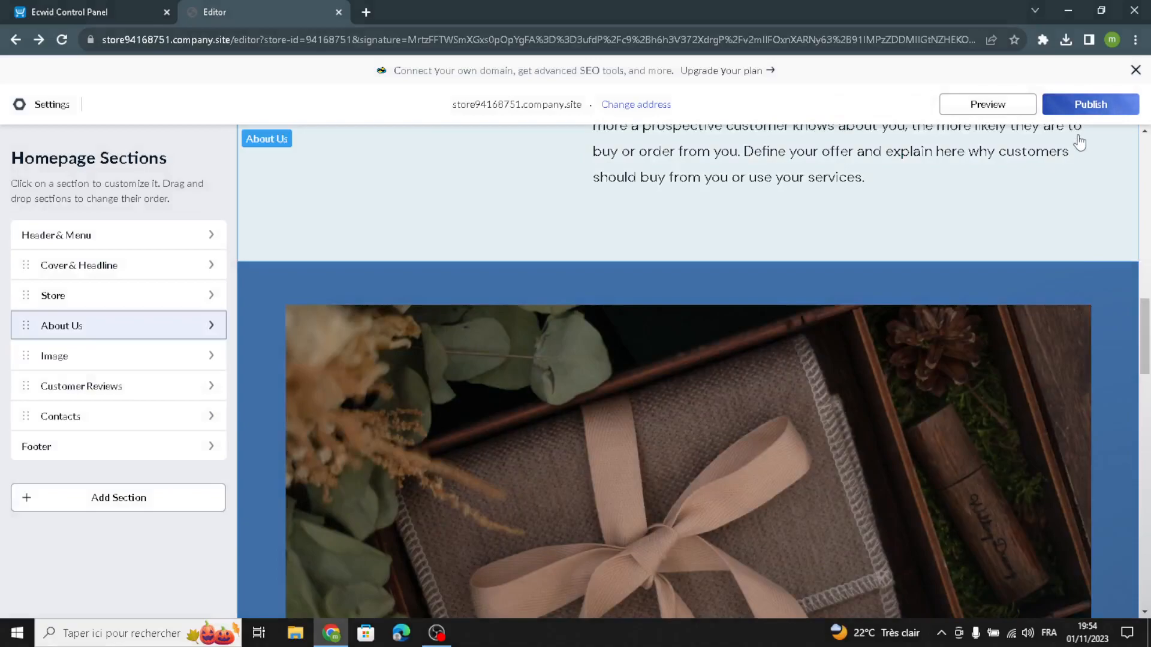